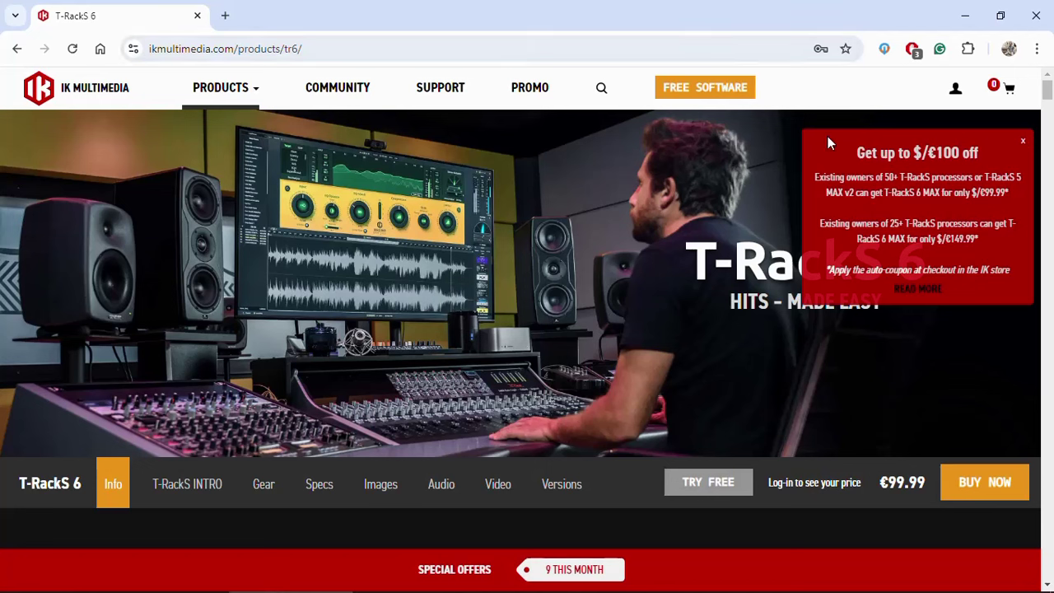
Examine the T-RackS 6 product page, including the upgrade offer for existing owners, the module gallery and the overview.
{"action": "left_click_drag", "start_coordinate": [826, 192], "coordinate": [1010, 193]}
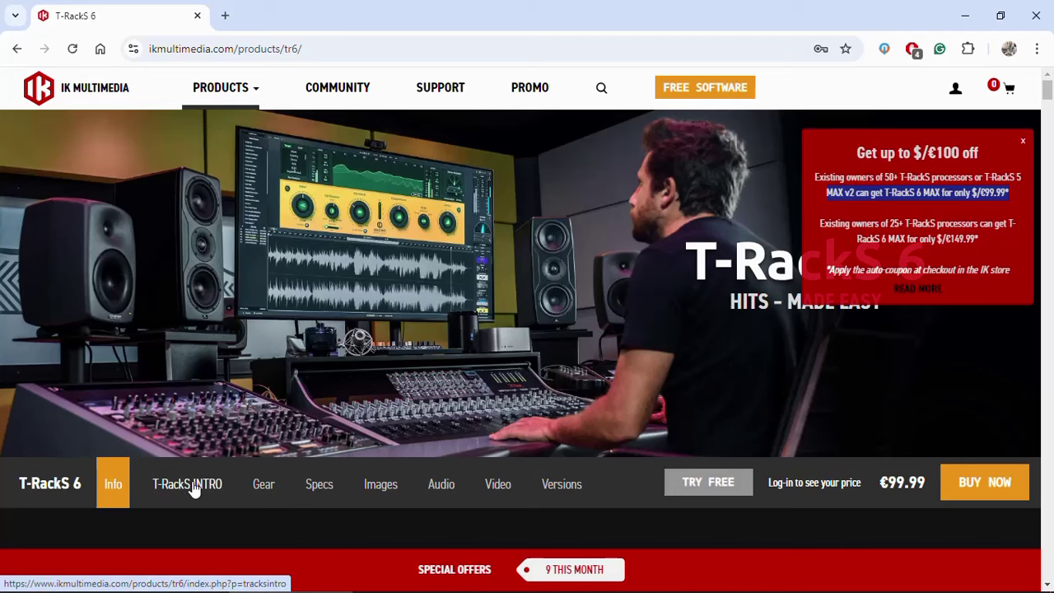
{"action": "scroll", "coordinate": [191, 487], "scroll_direction": "down", "scroll_amount": 3}
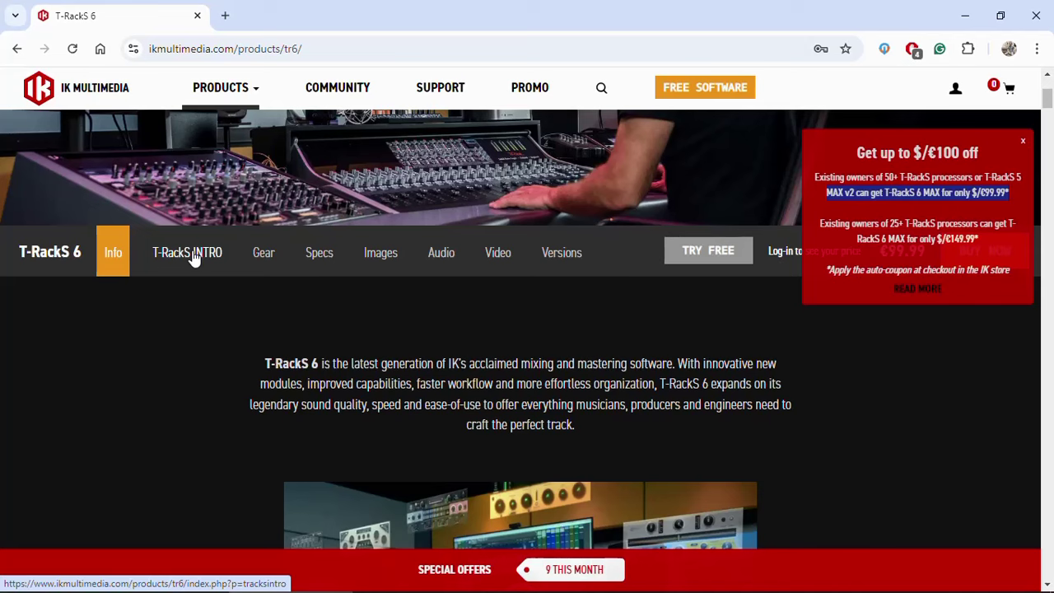
{"action": "scroll", "coordinate": [358, 342], "scroll_direction": "down", "scroll_amount": 6}
{"action": "scroll", "coordinate": [358, 336], "scroll_direction": "down", "scroll_amount": 4}
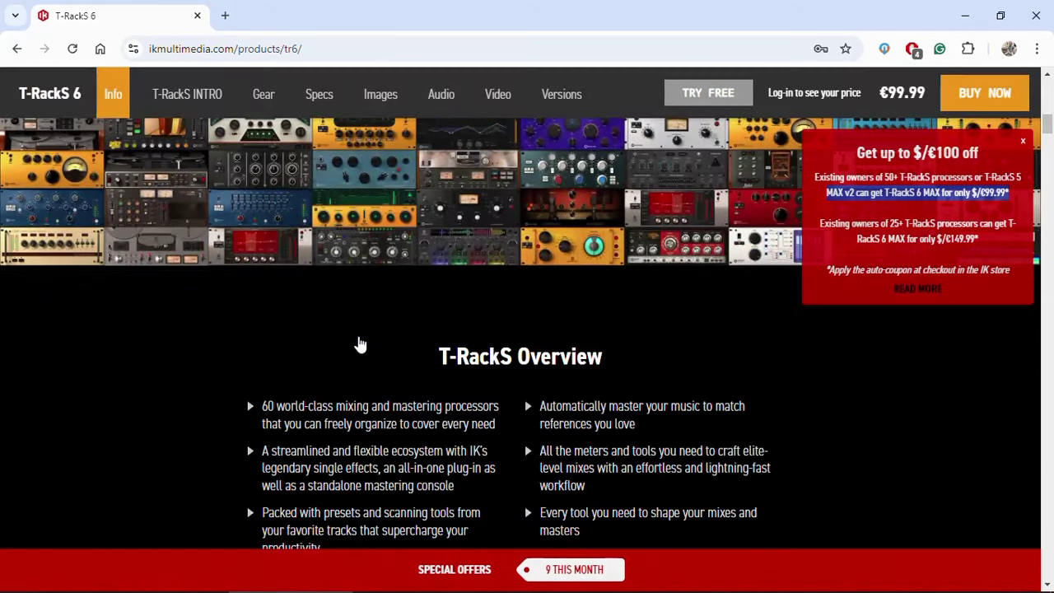
{"action": "scroll", "coordinate": [358, 336], "scroll_direction": "up", "scroll_amount": 5}
{"action": "scroll", "coordinate": [358, 335], "scroll_direction": "down", "scroll_amount": 3}
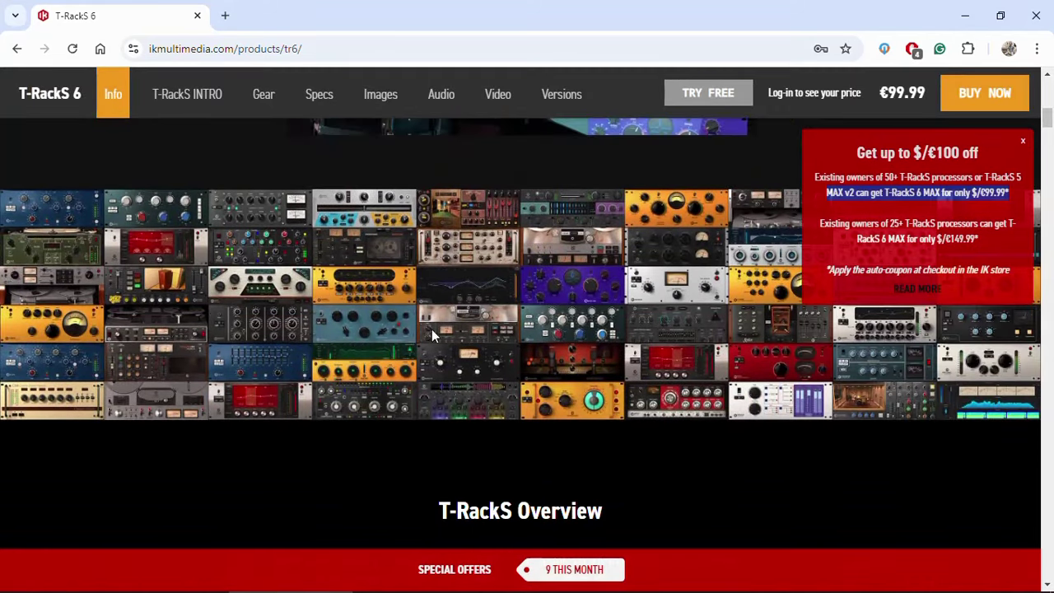
{"action": "scroll", "coordinate": [474, 342], "scroll_direction": "up", "scroll_amount": 7}
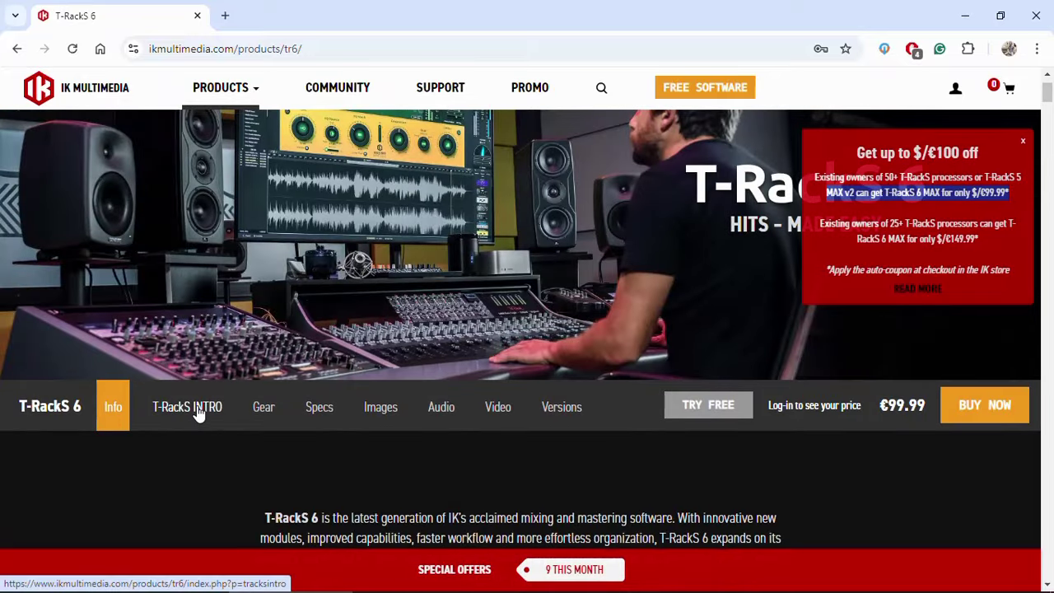
Open the T-RackS INTRO page, review its included modules and request the free download.
{"action": "left_click", "coordinate": [197, 413]}
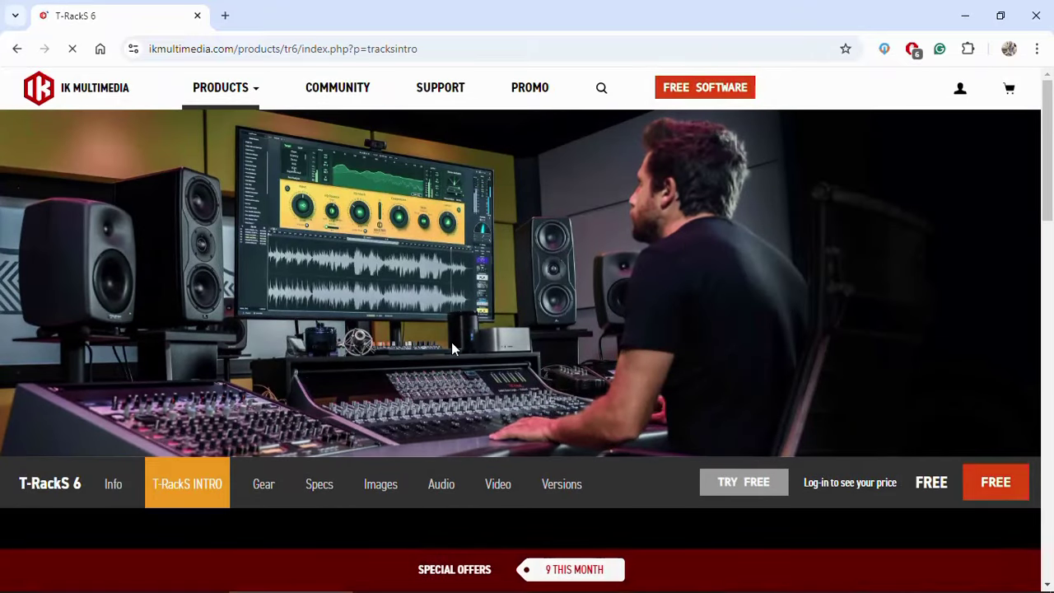
{"action": "scroll", "coordinate": [562, 327], "scroll_direction": "down", "scroll_amount": 2}
{"action": "scroll", "coordinate": [562, 326], "scroll_direction": "down", "scroll_amount": 3}
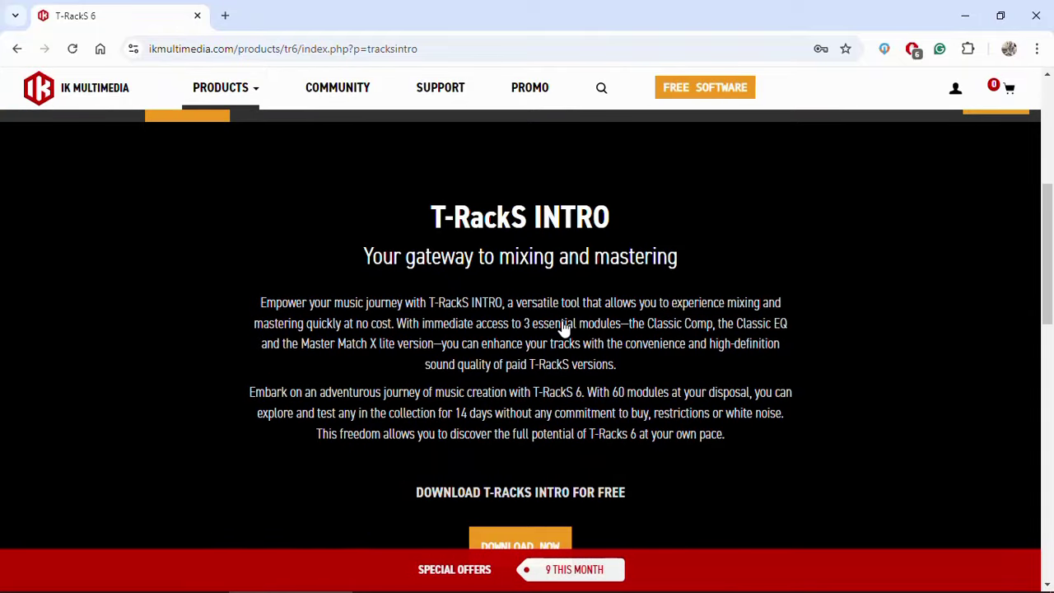
{"action": "scroll", "coordinate": [562, 326], "scroll_direction": "down", "scroll_amount": 3}
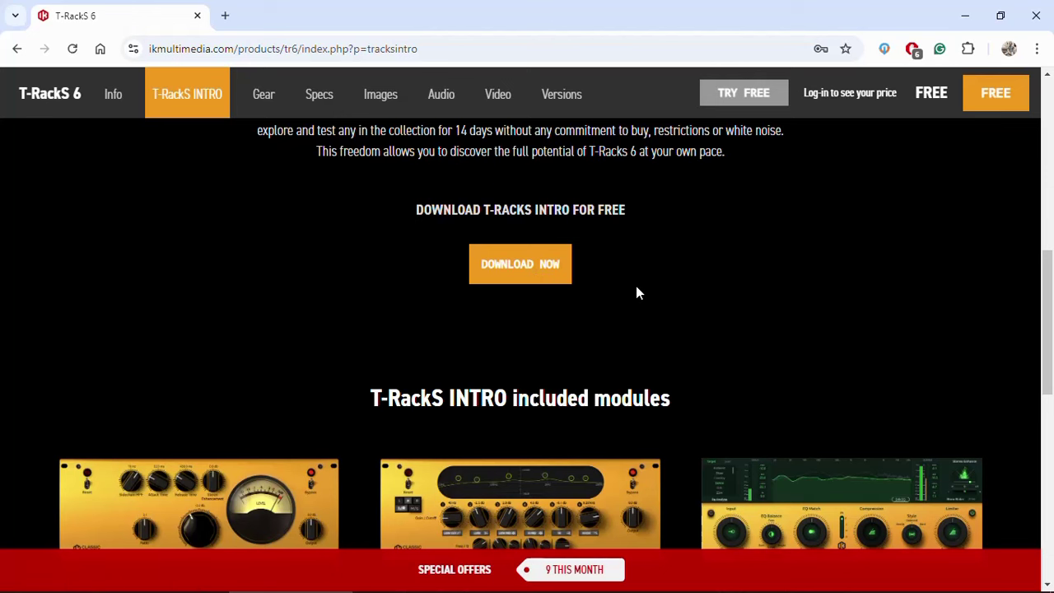
{"action": "scroll", "coordinate": [637, 290], "scroll_direction": "down", "scroll_amount": 2}
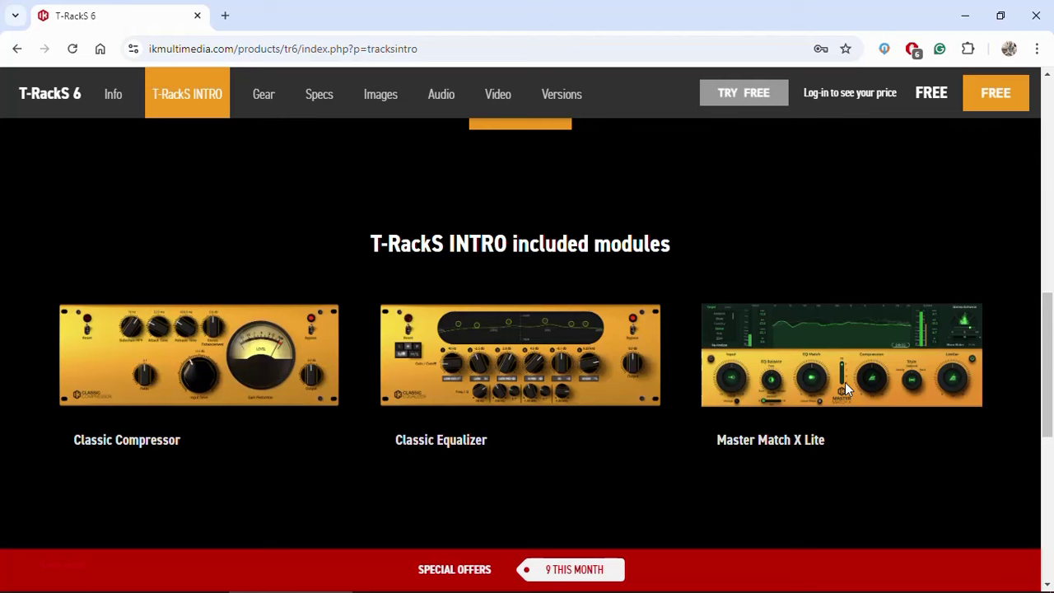
{"action": "scroll", "coordinate": [741, 330], "scroll_direction": "up", "scroll_amount": 2}
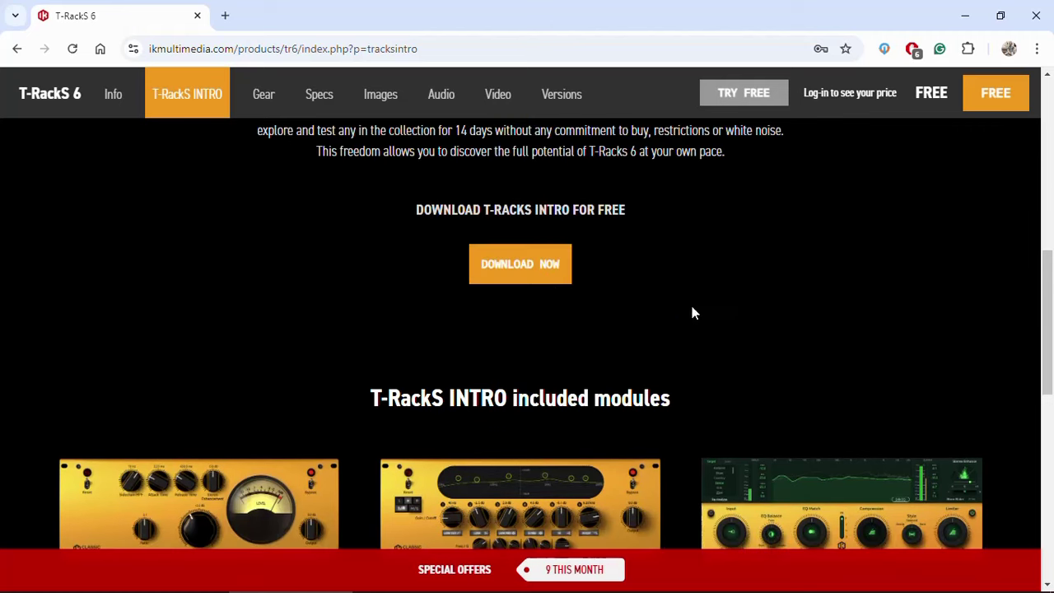
{"action": "left_click", "coordinate": [520, 274]}
{"action": "left_click_drag", "start_coordinate": [149, 240], "coordinate": [259, 240]}
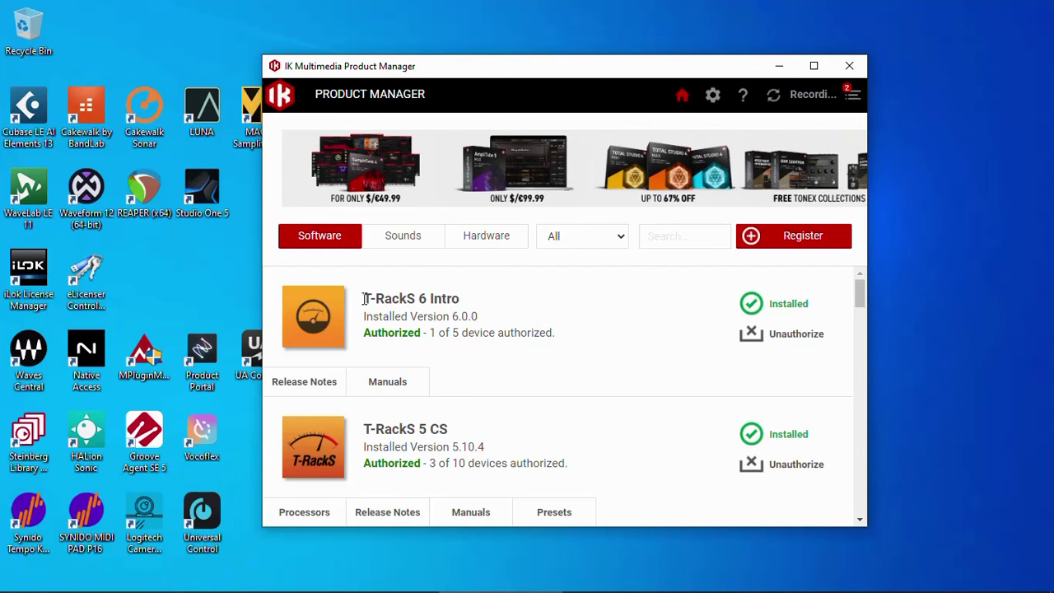
Switch to IK Multimedia Product Manager, check the T-RackS 6 Intro entry and browse the software list.
{"action": "left_click_drag", "start_coordinate": [363, 298], "coordinate": [490, 300]}
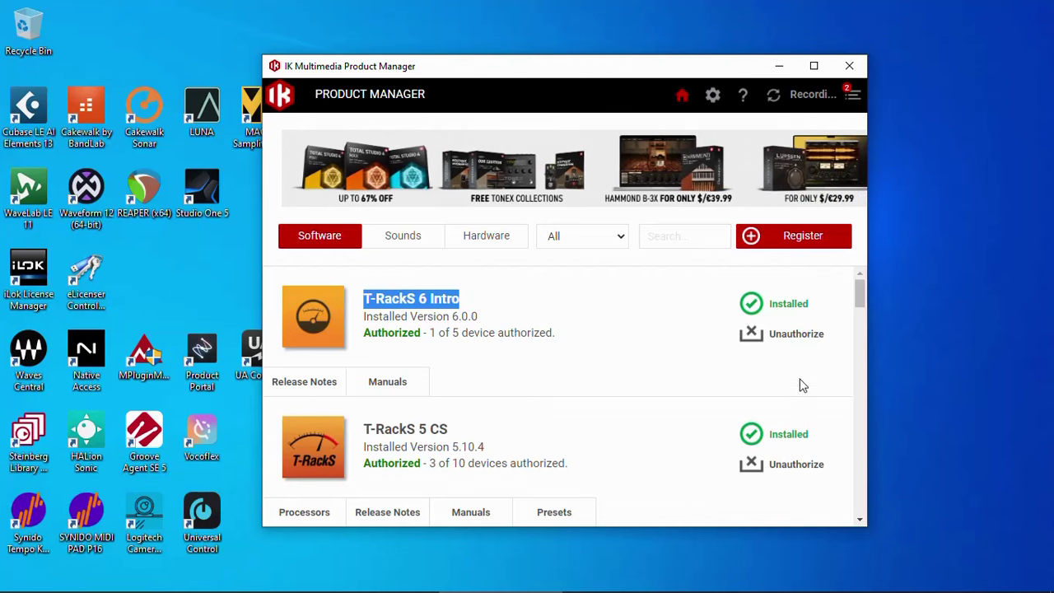
{"action": "left_click_drag", "start_coordinate": [861, 295], "coordinate": [862, 486]}
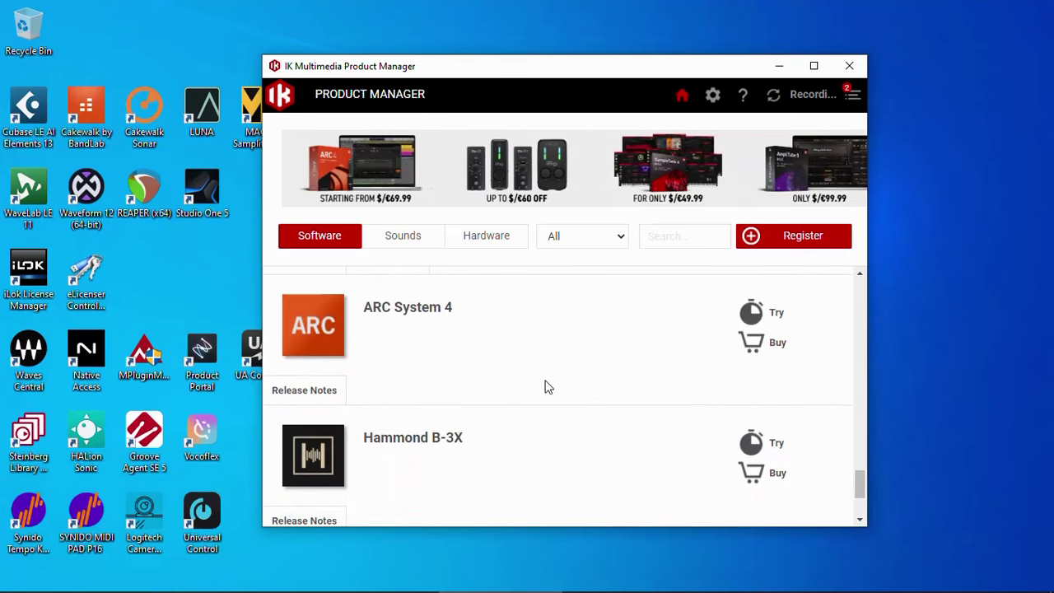
{"action": "scroll", "coordinate": [560, 397], "scroll_direction": "down", "scroll_amount": 3}
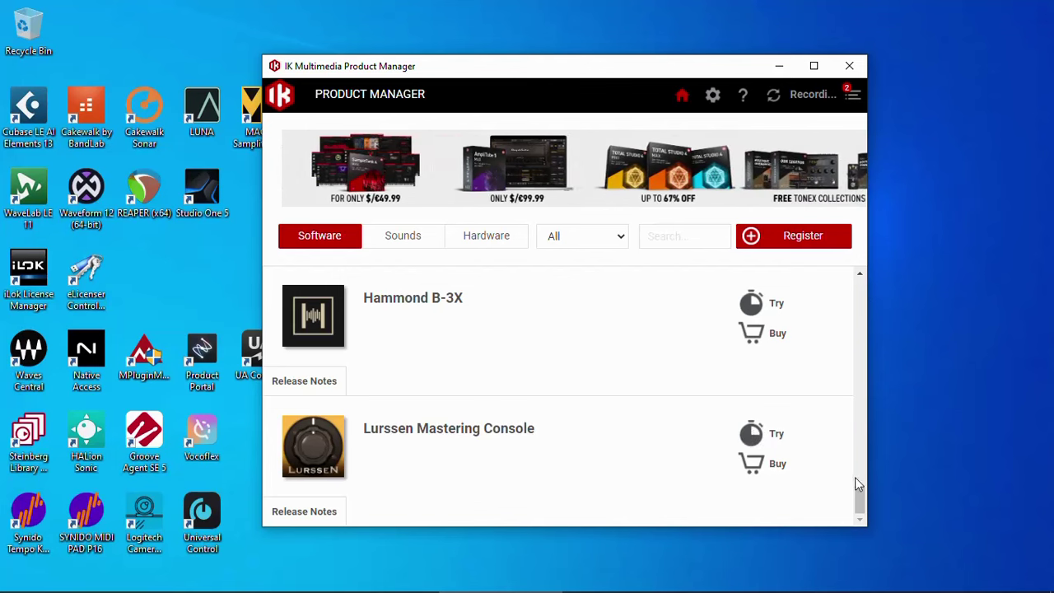
{"action": "left_click_drag", "start_coordinate": [860, 498], "coordinate": [860, 284]}
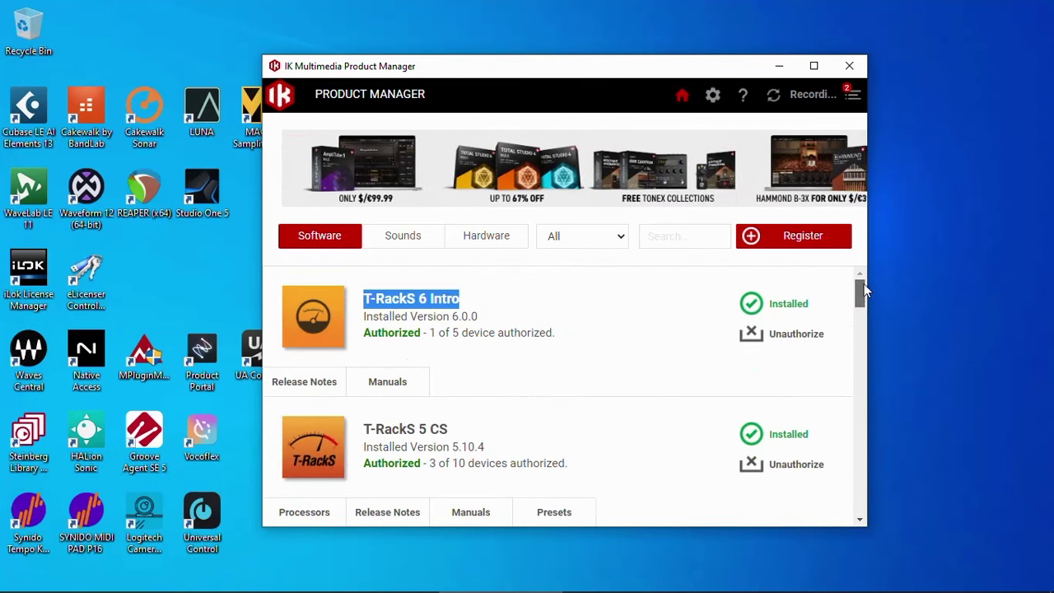
{"action": "left_click", "coordinate": [485, 304]}
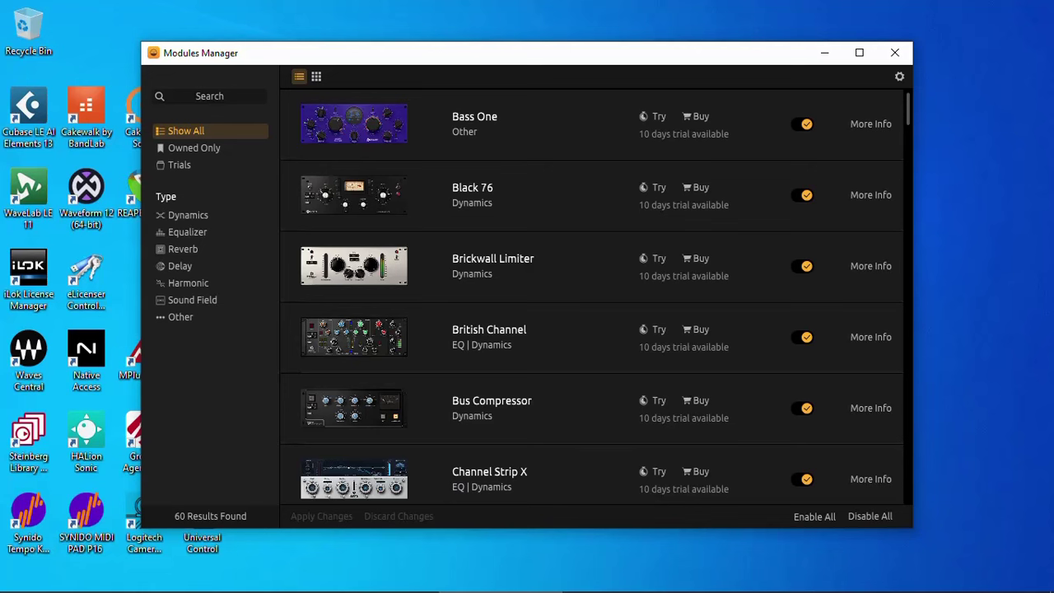
In Modules Manager, filter the list to Owned Only, add the Trials filter and return to Show All.
{"action": "left_click", "coordinate": [193, 147]}
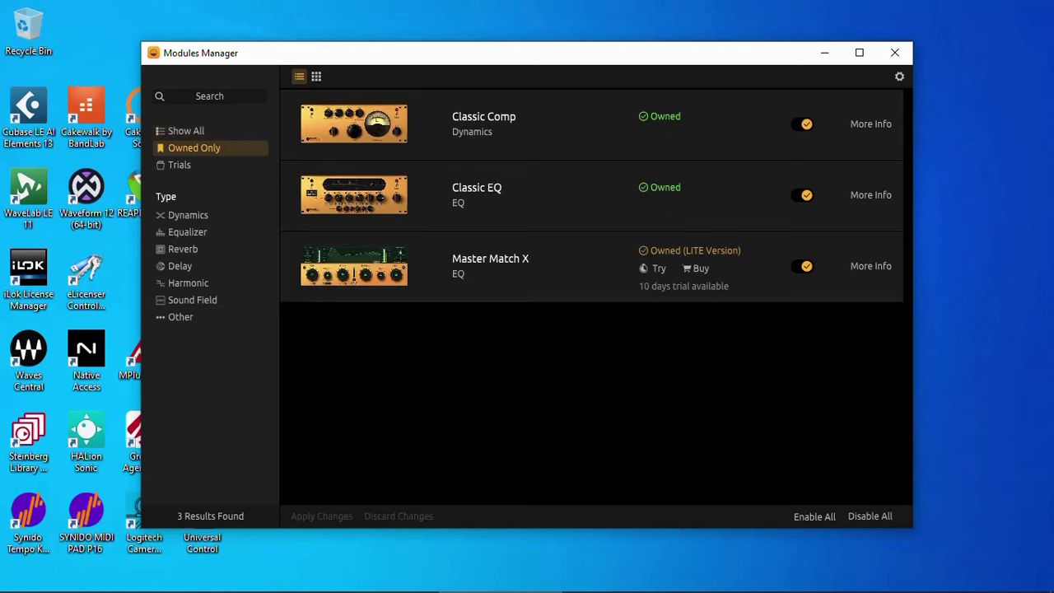
{"action": "left_click", "coordinate": [179, 165]}
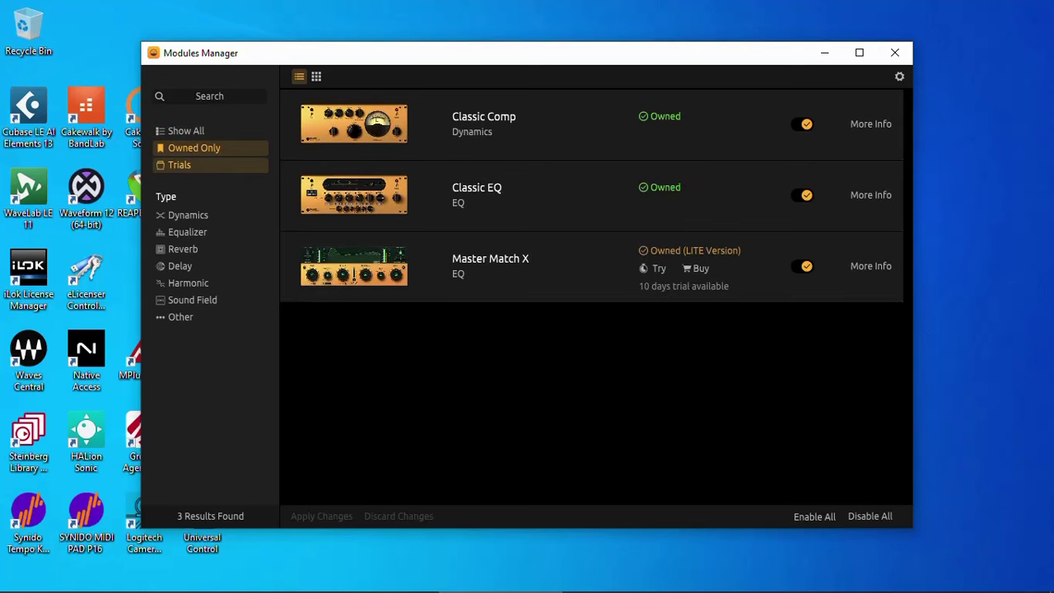
{"action": "left_click", "coordinate": [185, 131]}
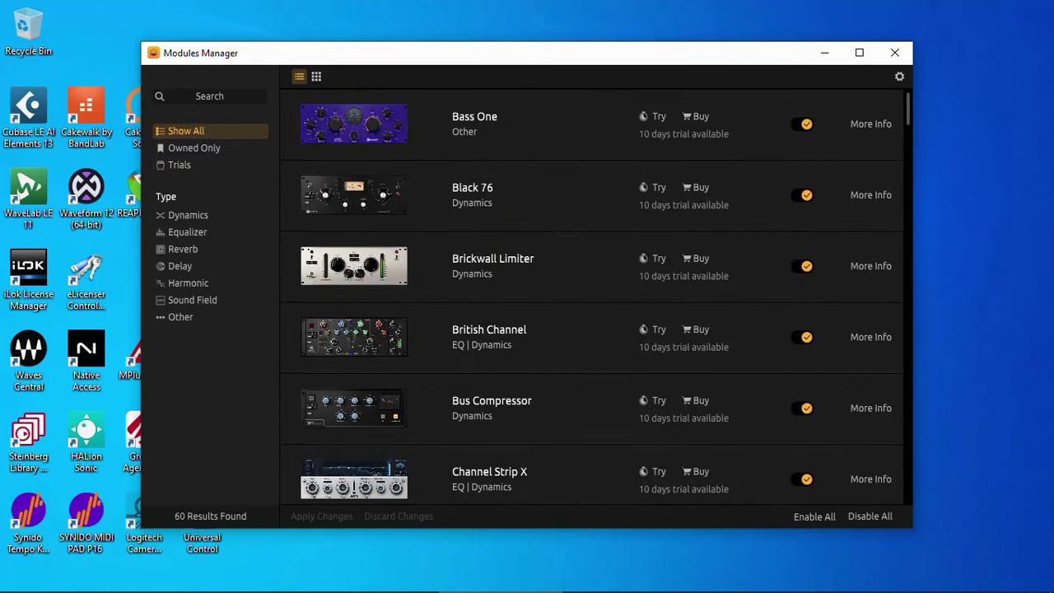
Filter the full module list by Dynamics and by Equalizer, and clear the type filter.
{"action": "left_click", "coordinate": [188, 215]}
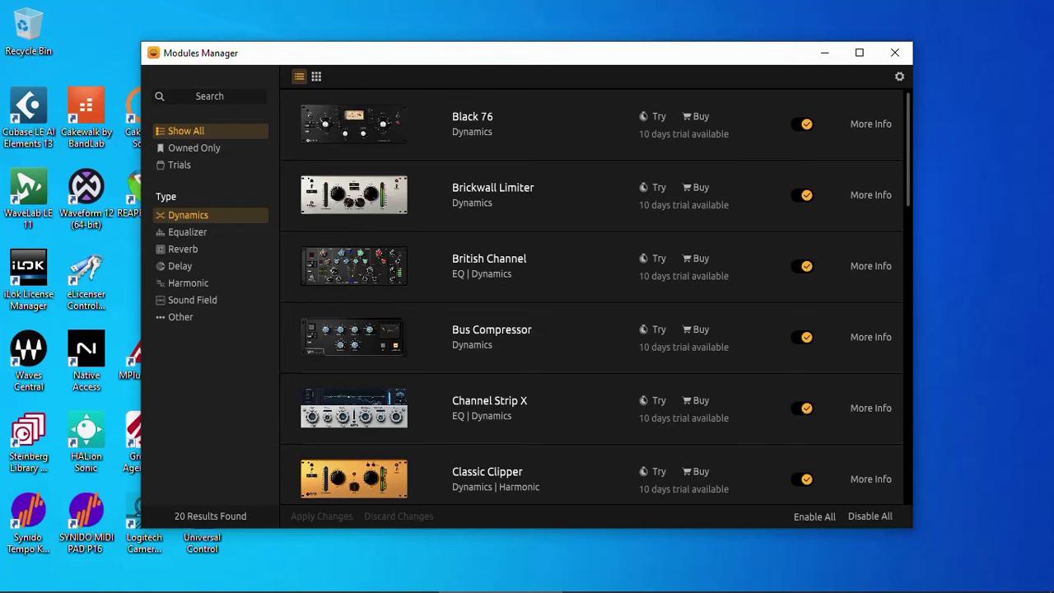
{"action": "left_click", "coordinate": [186, 231]}
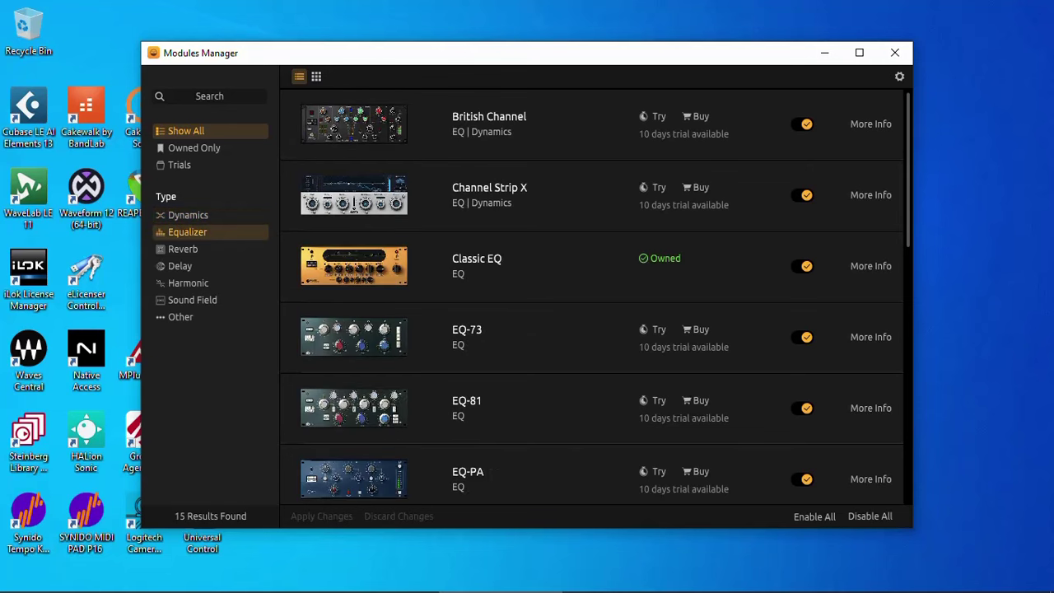
{"action": "left_click", "coordinate": [187, 231]}
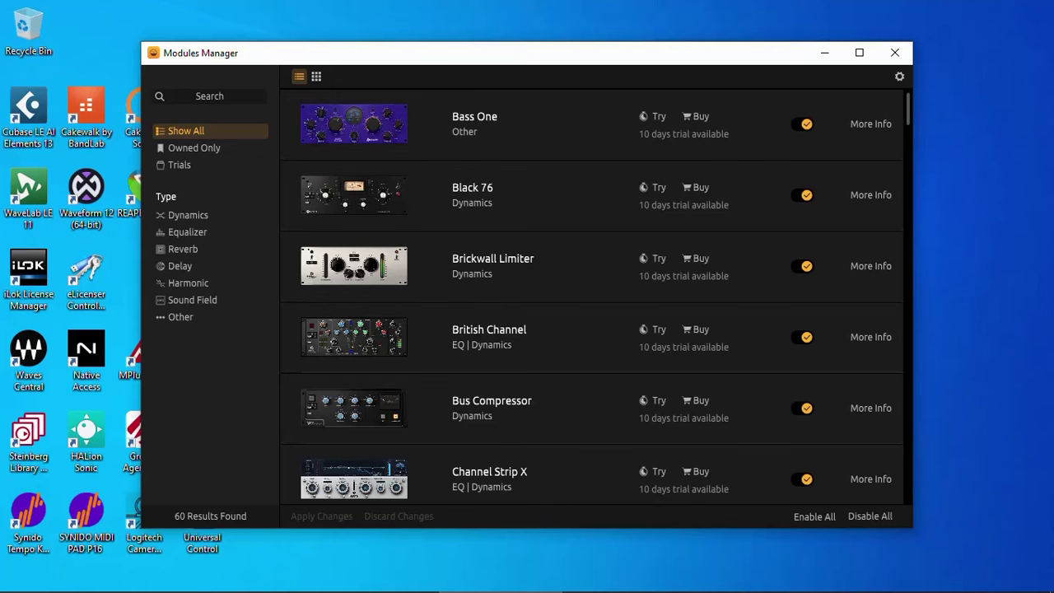
Review the owned modules again and browse the complete module list through to the White Channel entry.
{"action": "left_click", "coordinate": [194, 148]}
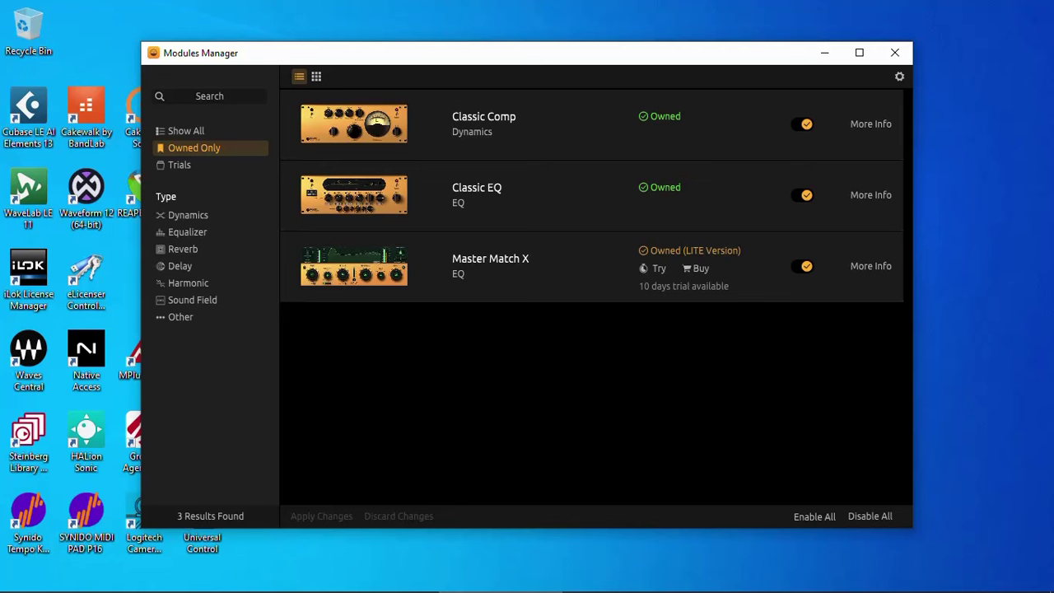
{"action": "left_click", "coordinate": [186, 131]}
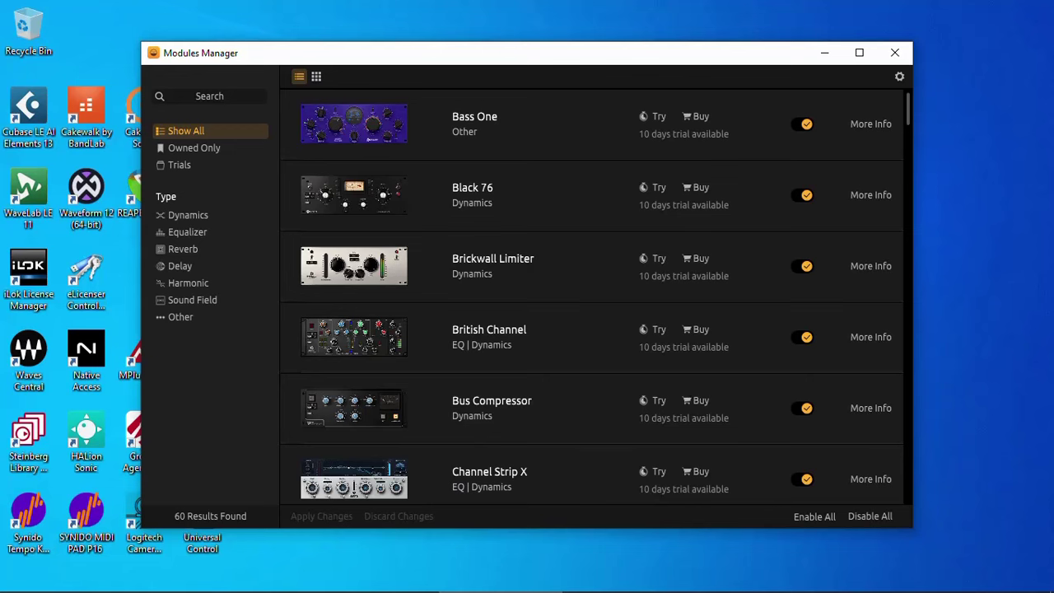
{"action": "scroll", "coordinate": [592, 296], "scroll_direction": "down", "scroll_amount": 4}
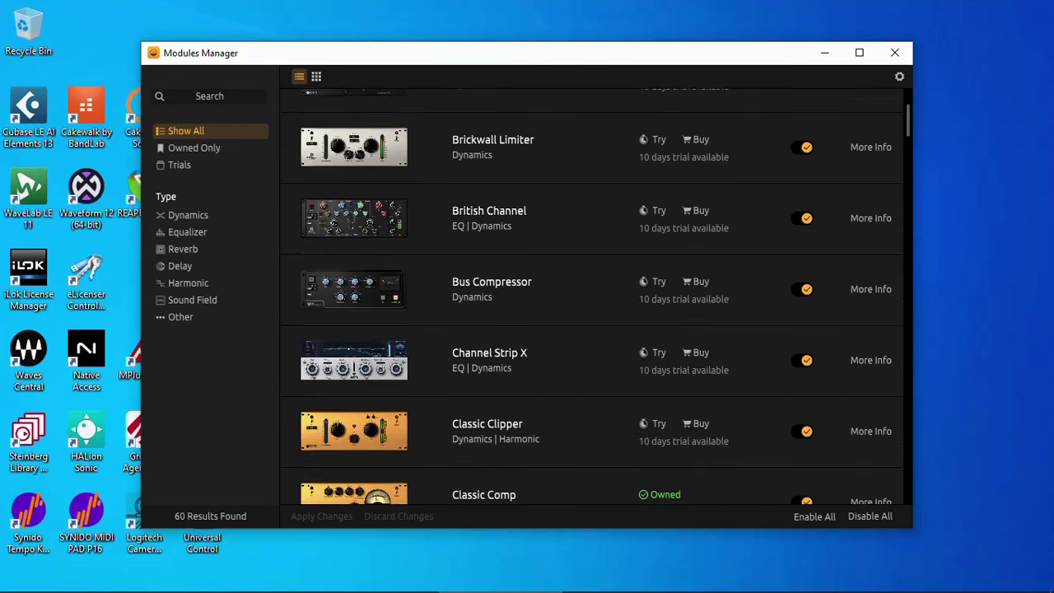
{"action": "scroll", "coordinate": [592, 296], "scroll_direction": "down", "scroll_amount": 1}
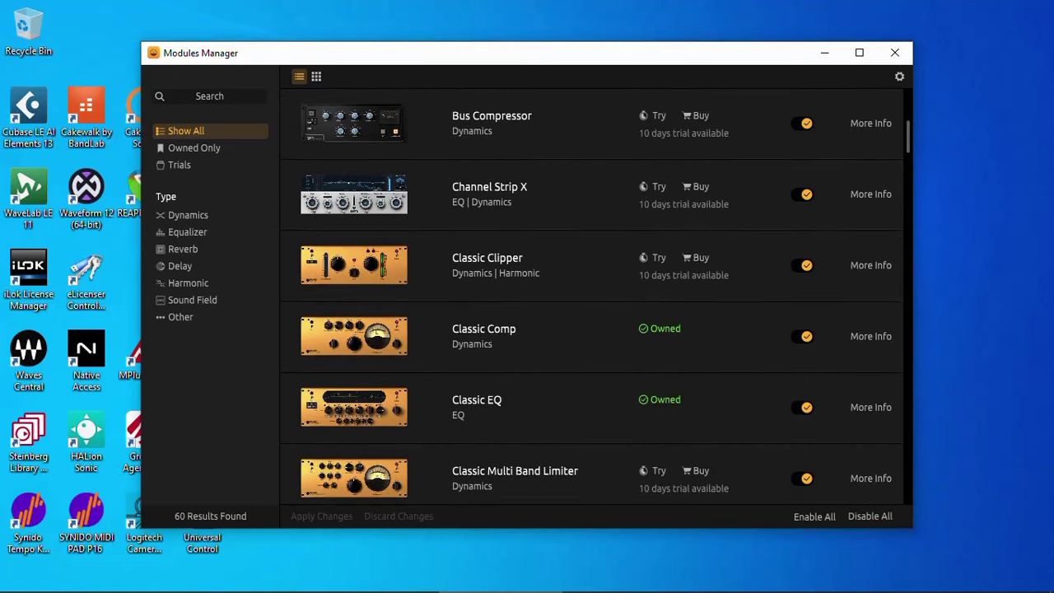
{"action": "scroll", "coordinate": [591, 297], "scroll_direction": "up", "scroll_amount": 4}
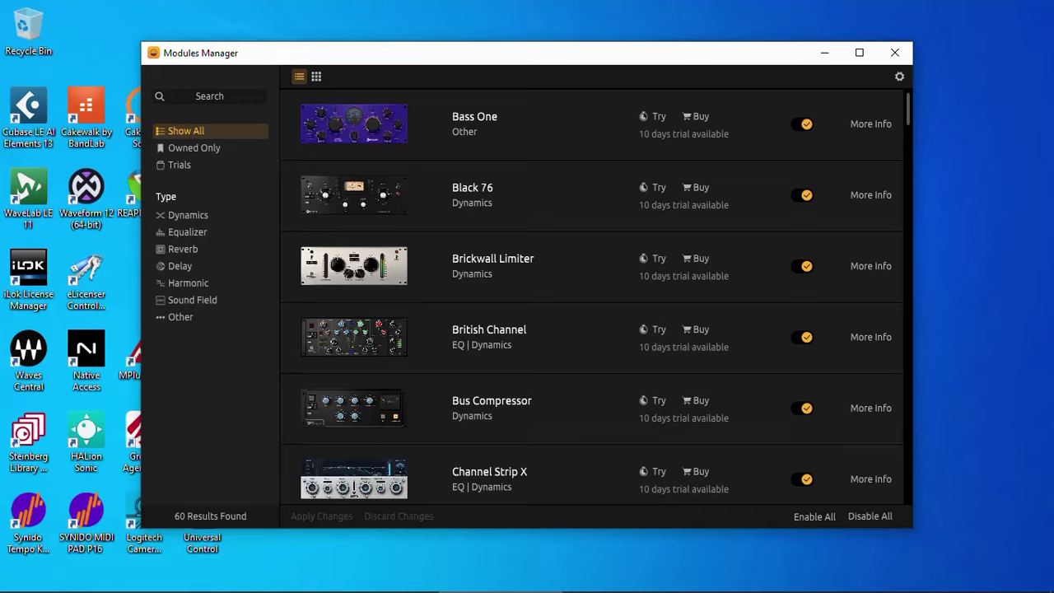
{"action": "scroll", "coordinate": [596, 294], "scroll_direction": "down", "scroll_amount": 20}
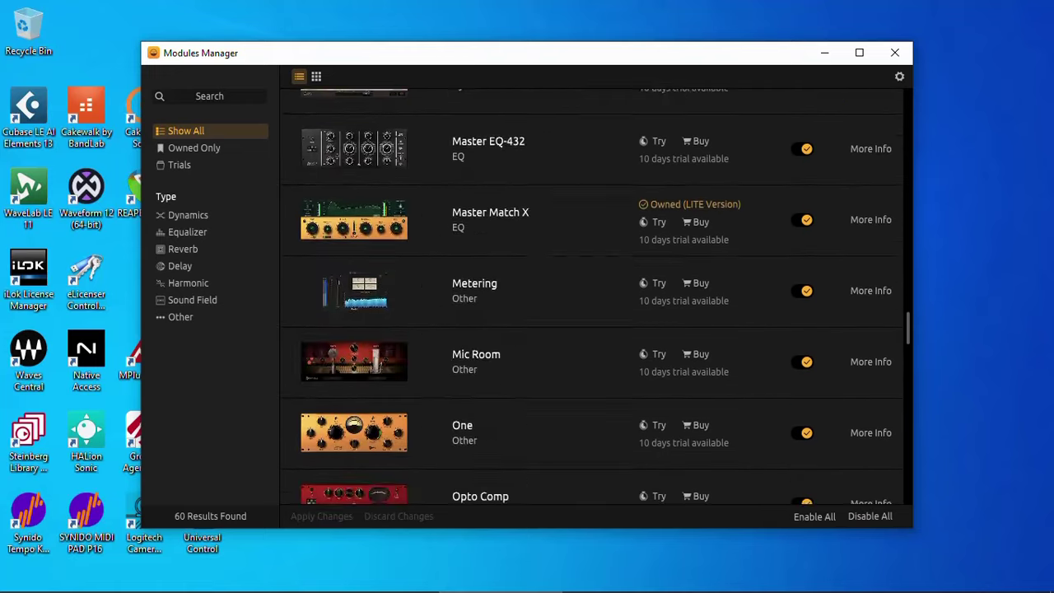
{"action": "scroll", "coordinate": [596, 296], "scroll_direction": "down", "scroll_amount": 20}
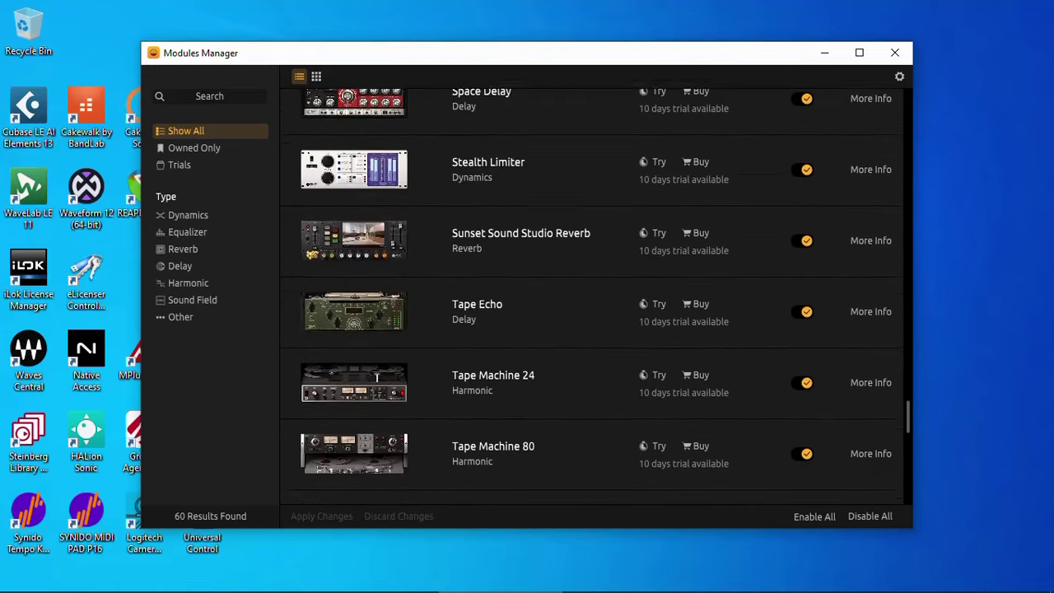
{"action": "scroll", "coordinate": [596, 296], "scroll_direction": "down", "scroll_amount": 15}
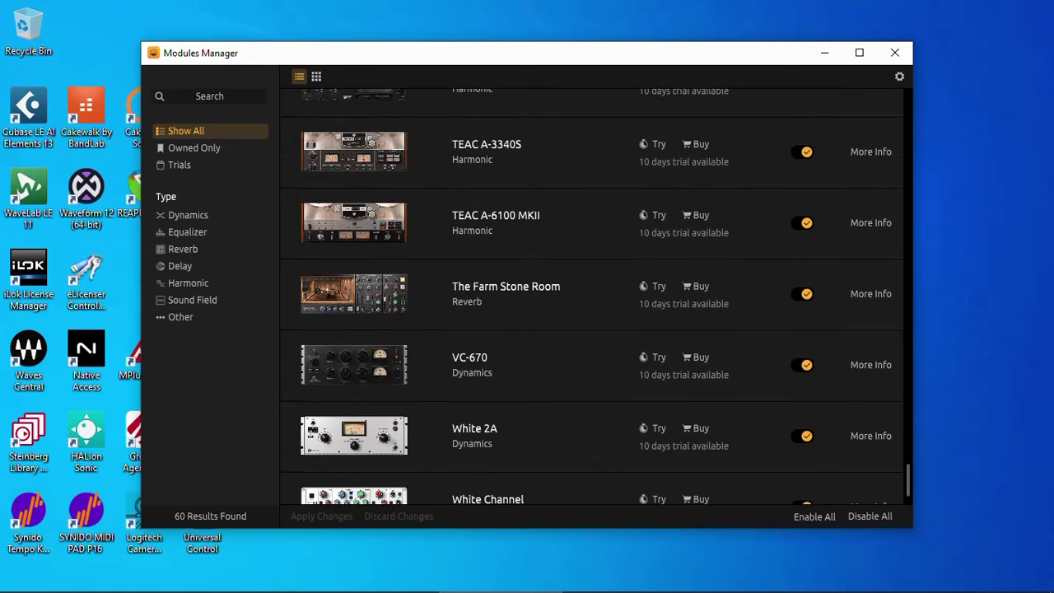
{"action": "scroll", "coordinate": [596, 296], "scroll_direction": "up", "scroll_amount": 20}
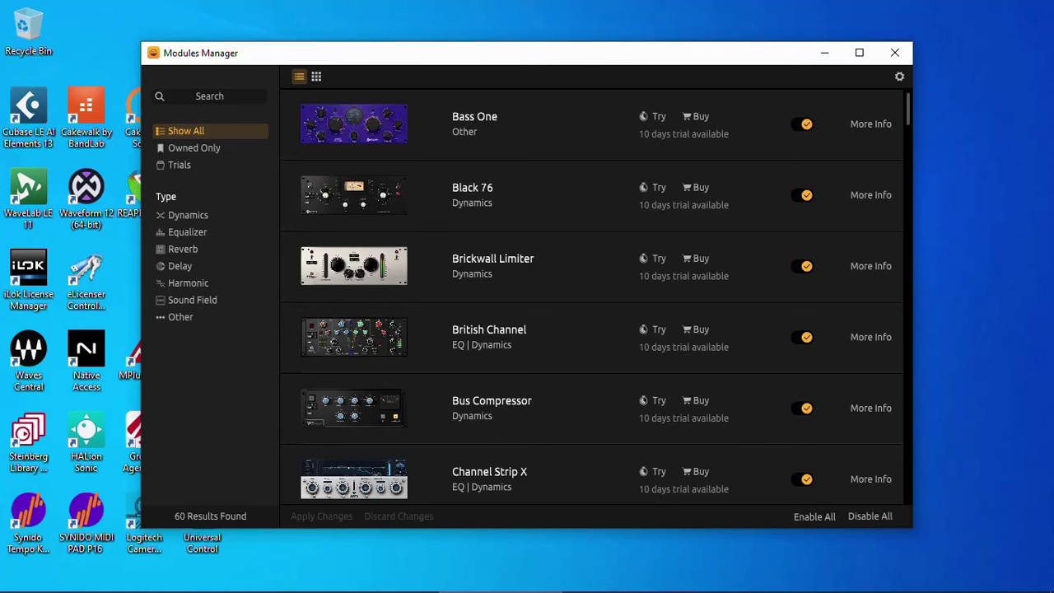
Toggle the Bass One and British Channel modules off and back on.
{"action": "left_click", "coordinate": [803, 123]}
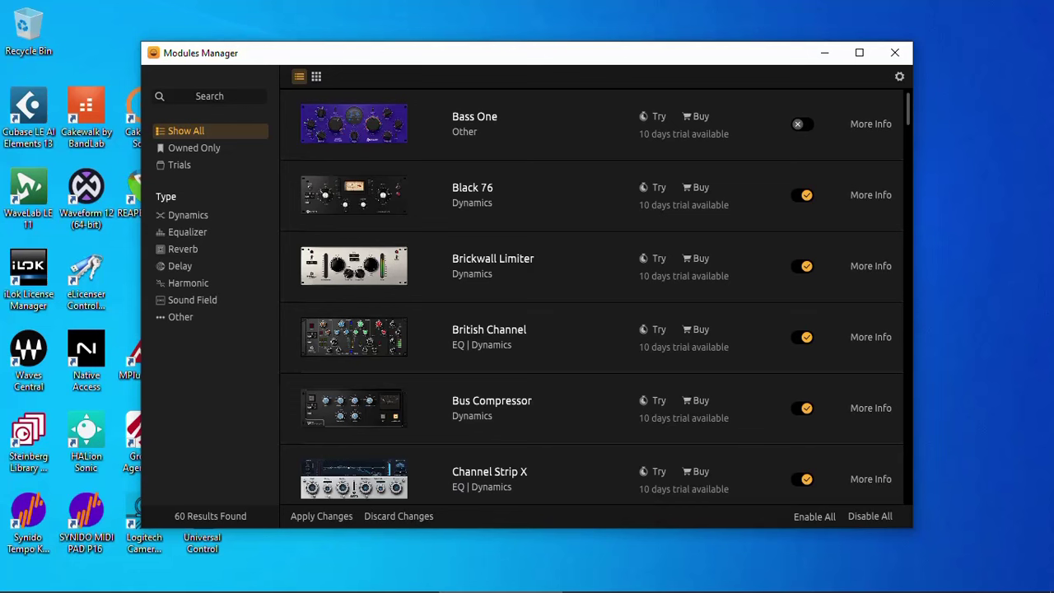
{"action": "left_click", "coordinate": [803, 337]}
{"action": "left_click", "coordinate": [802, 337]}
{"action": "left_click", "coordinate": [800, 123]}
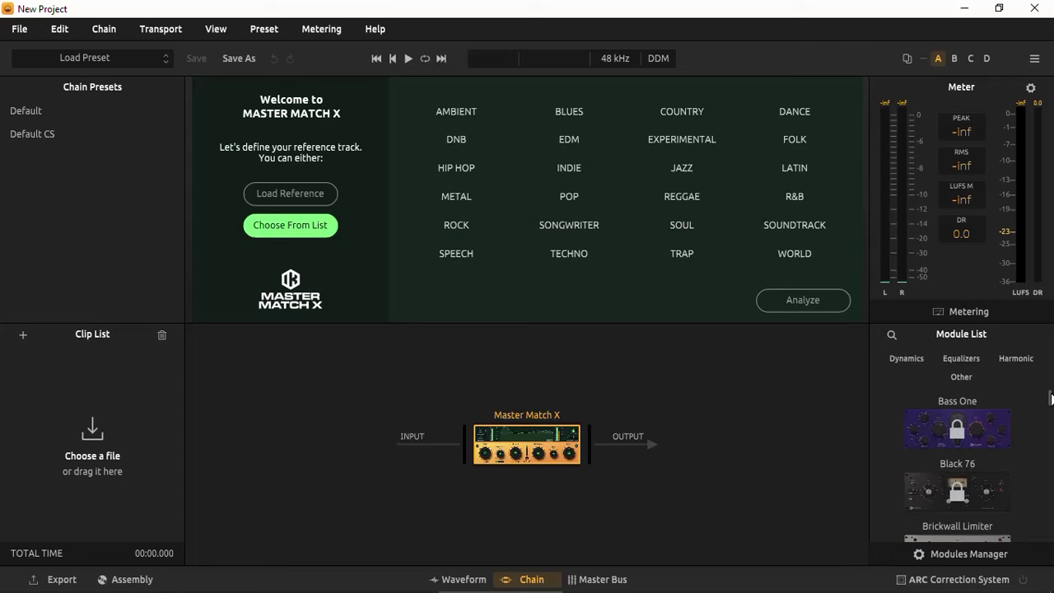
Switch to the T-RackS 6 standalone console and load the Default chain preset, followed by Default CS.
{"action": "mouse_move", "coordinate": [1050, 398]}
{"action": "left_mouse_down"}
{"action": "mouse_move", "coordinate": [1049, 453]}
{"action": "mouse_move", "coordinate": [1045, 394]}
{"action": "left_mouse_up"}
{"action": "left_click_drag", "start_coordinate": [1050, 404], "coordinate": [293, 397]}
{"action": "left_click", "coordinate": [33, 113]}
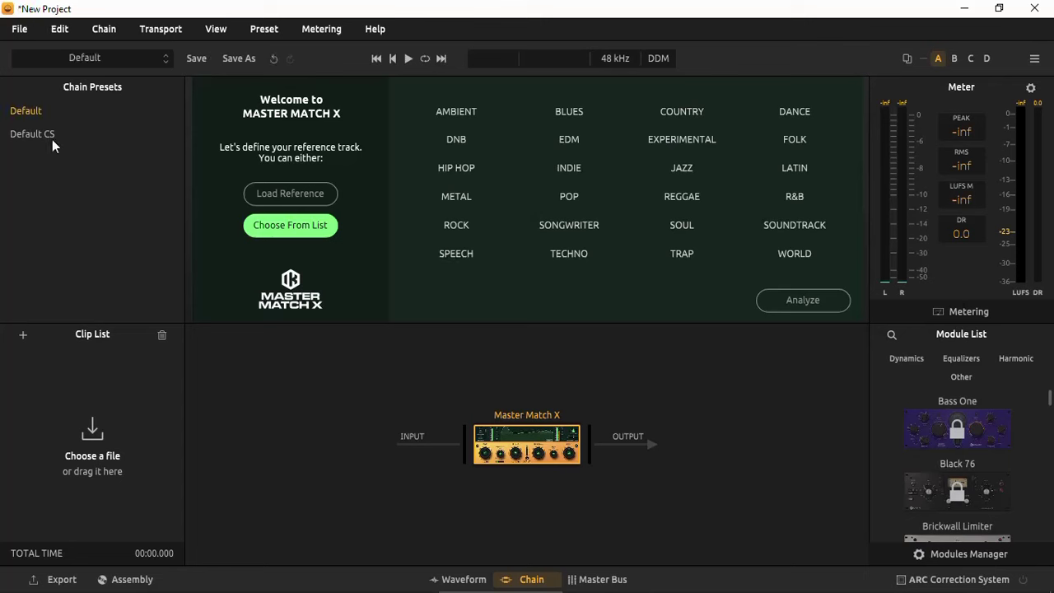
{"action": "left_click", "coordinate": [40, 133]}
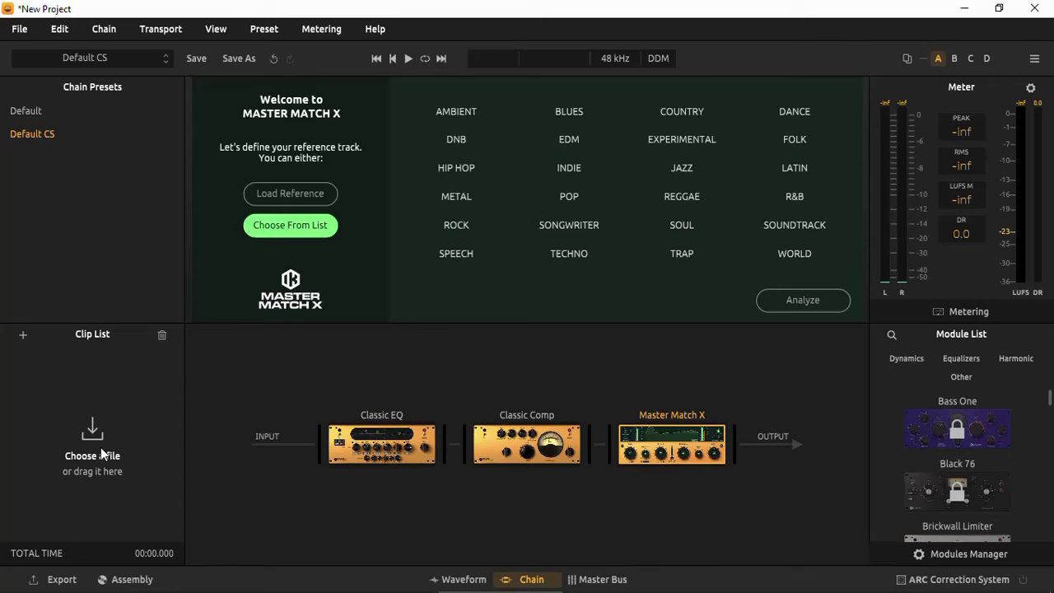
Inspect the controls of the Classic EQ, Classic Comp and Master Match X modules in the chain.
{"action": "left_click", "coordinate": [401, 448]}
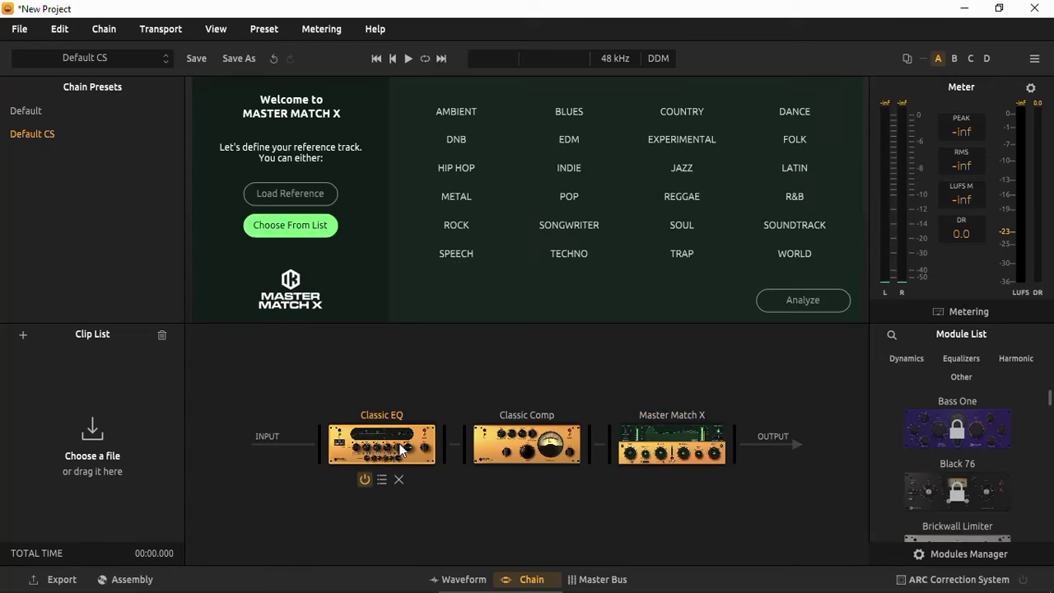
{"action": "left_click", "coordinate": [536, 443]}
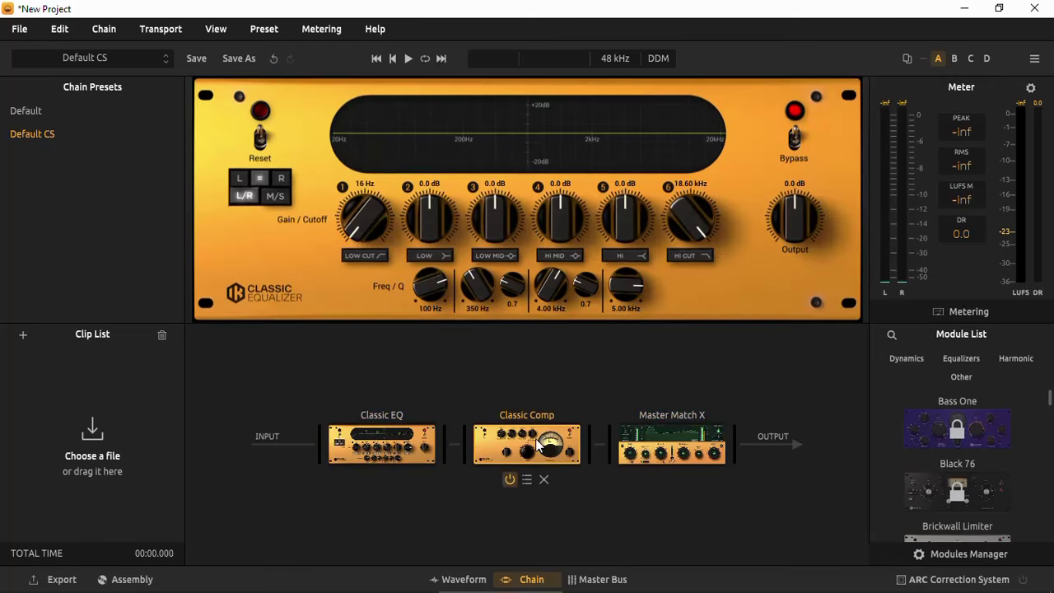
{"action": "left_click", "coordinate": [688, 441]}
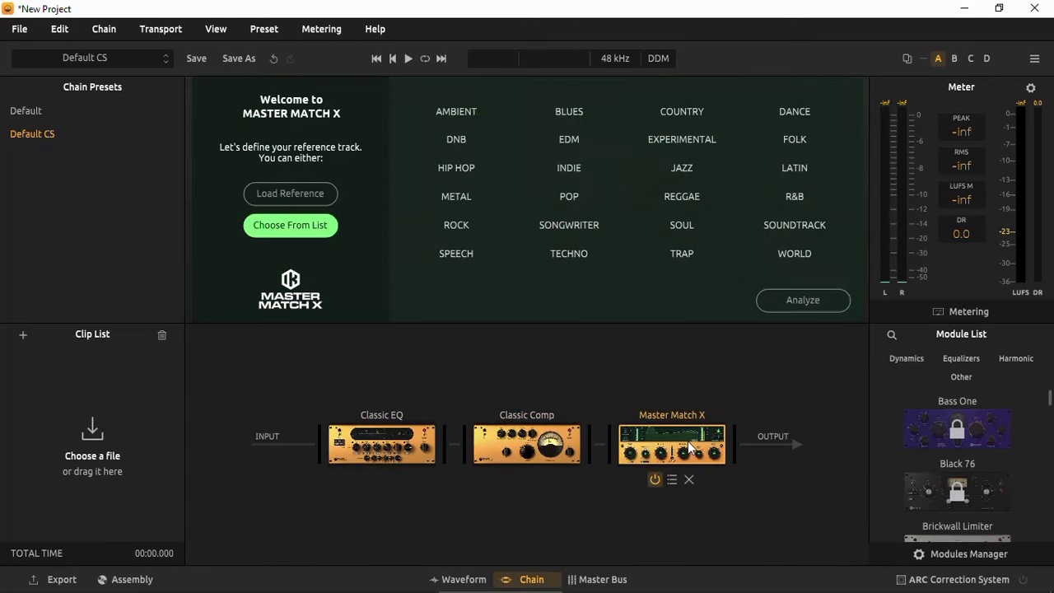
Show the waveform view and import Going To The Moon - Mixdown.wav from the Desktop into the clip list.
{"action": "left_click", "coordinate": [459, 579]}
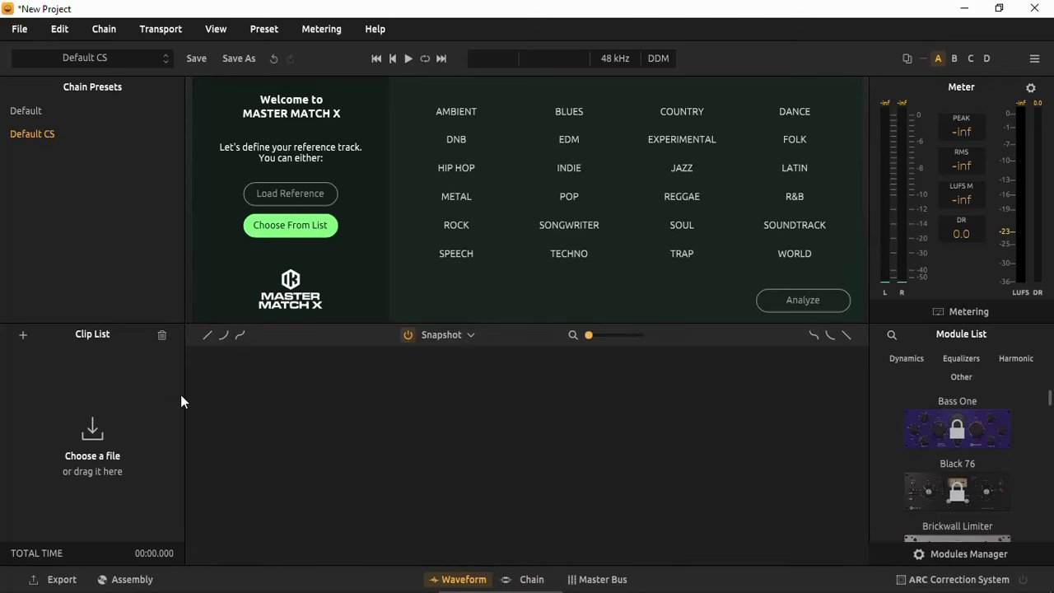
{"action": "left_click", "coordinate": [22, 337]}
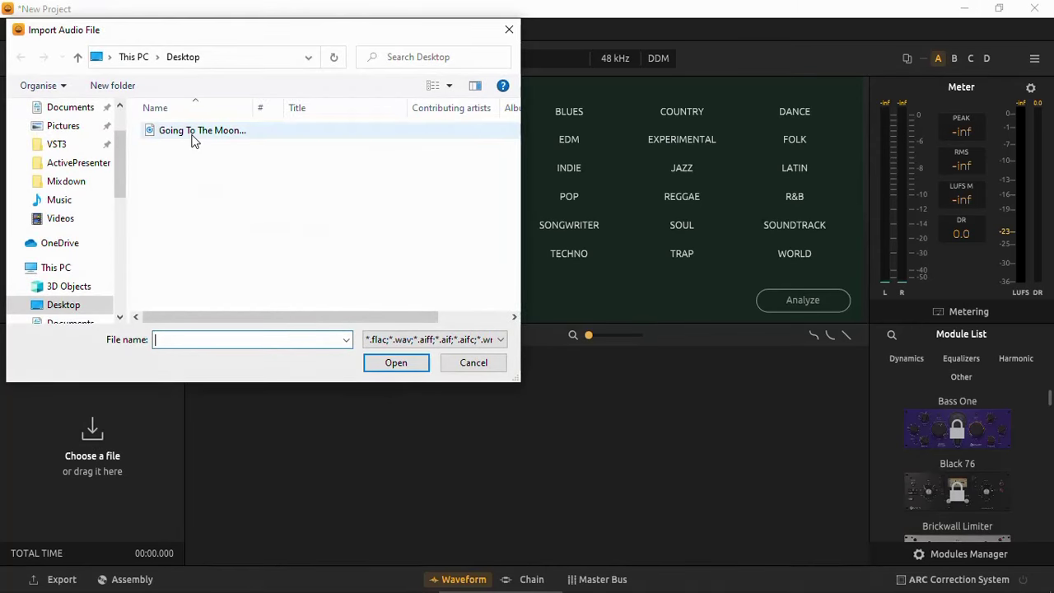
{"action": "left_click", "coordinate": [193, 137]}
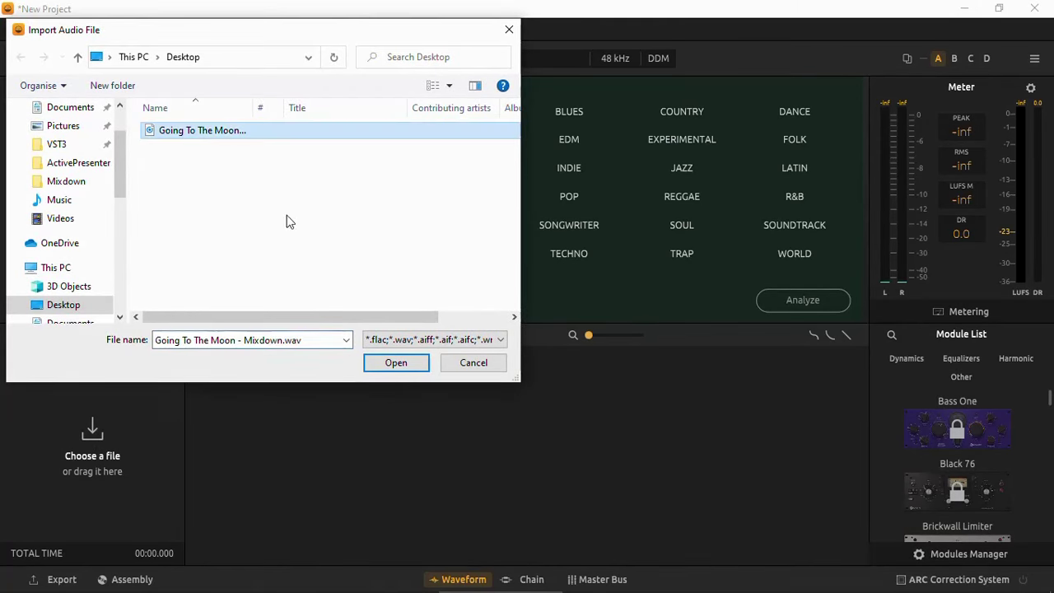
{"action": "left_click", "coordinate": [395, 363]}
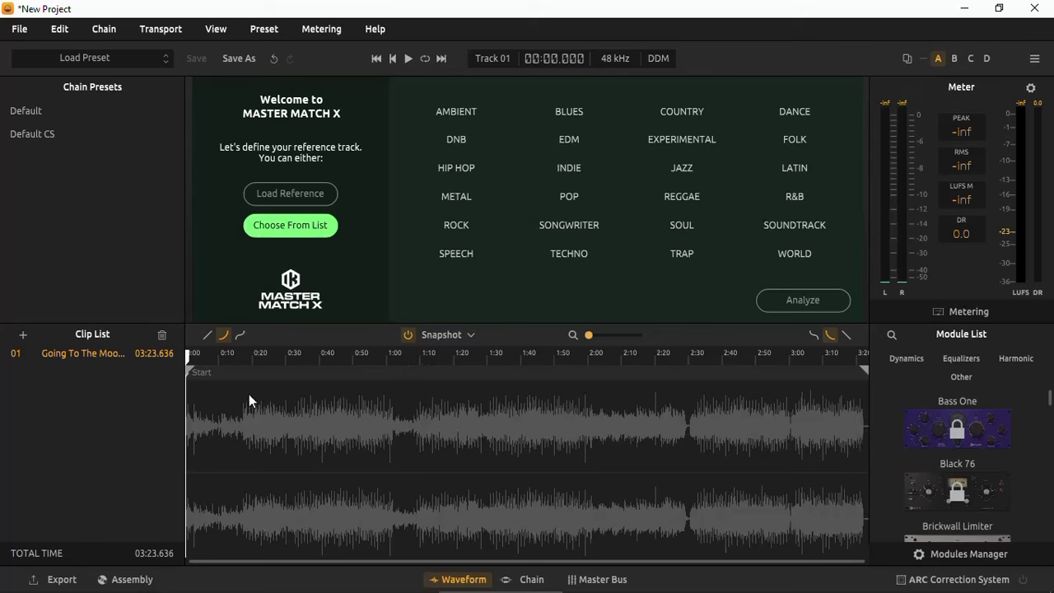
Try out trimming the clip's start and end, changing its fade-in shape and zooming the waveform.
{"action": "mouse_move", "coordinate": [189, 370]}
{"action": "left_mouse_down"}
{"action": "mouse_move", "coordinate": [294, 378]}
{"action": "mouse_move", "coordinate": [184, 371]}
{"action": "left_mouse_up"}
{"action": "left_click_drag", "start_coordinate": [870, 371], "coordinate": [903, 386]}
{"action": "mouse_move", "coordinate": [864, 371]}
{"action": "left_mouse_down"}
{"action": "mouse_move", "coordinate": [688, 400]}
{"action": "mouse_move", "coordinate": [811, 412]}
{"action": "mouse_move", "coordinate": [856, 465]}
{"action": "mouse_move", "coordinate": [540, 479]}
{"action": "mouse_move", "coordinate": [880, 466]}
{"action": "left_mouse_up"}
{"action": "left_click_drag", "start_coordinate": [197, 472], "coordinate": [146, 478]}
{"action": "left_click", "coordinate": [239, 334]}
{"action": "left_click_drag", "start_coordinate": [194, 374], "coordinate": [169, 400]}
{"action": "left_click_drag", "start_coordinate": [588, 336], "coordinate": [523, 345]}
Review the module chain and the master bus inserts and trim, and return to the chain view.
{"action": "left_click", "coordinate": [531, 578]}
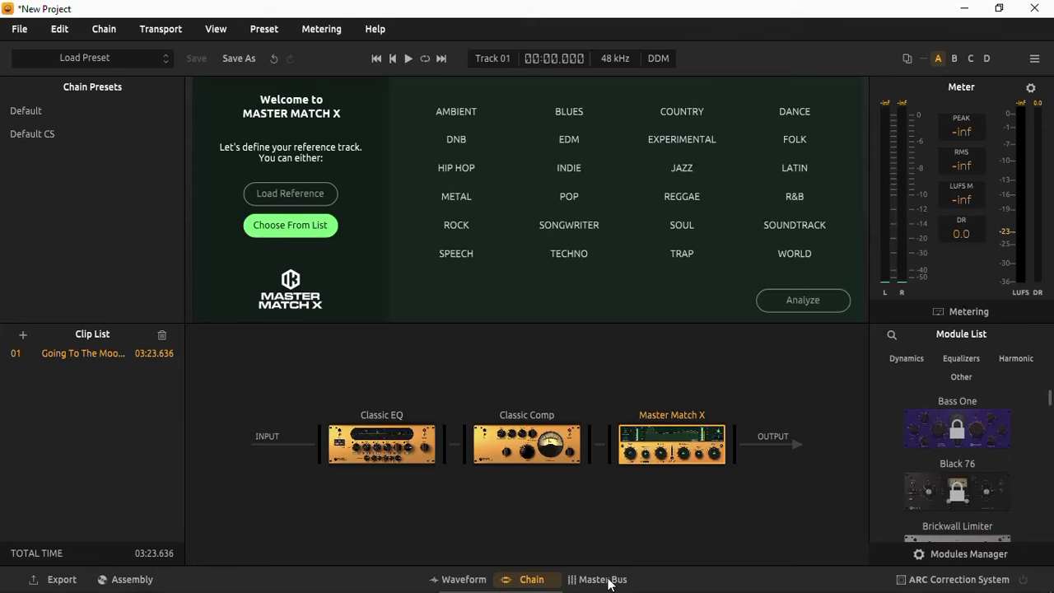
{"action": "left_click", "coordinate": [609, 580]}
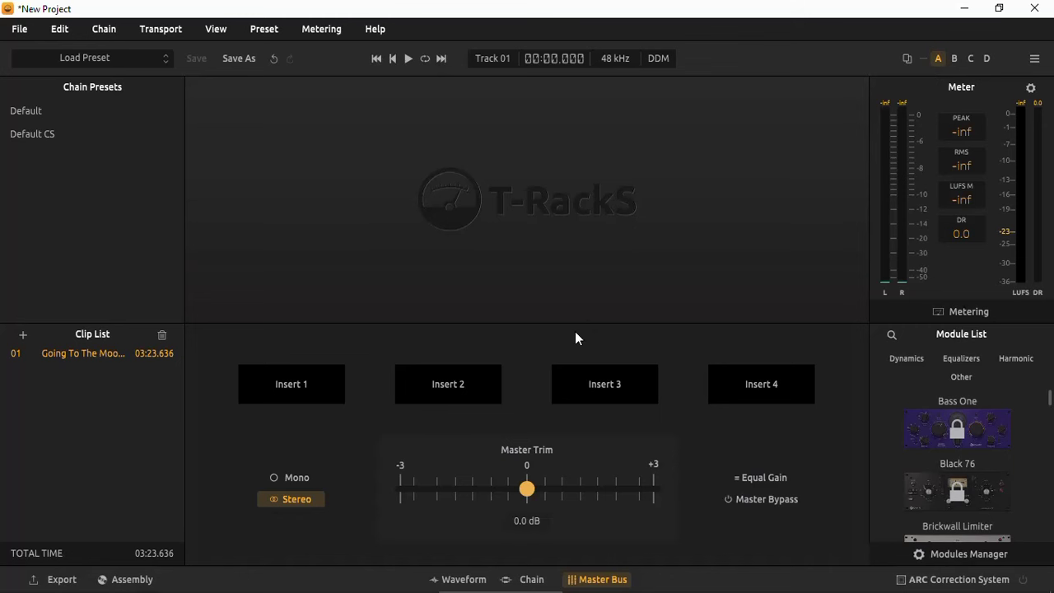
{"action": "left_click", "coordinate": [527, 579]}
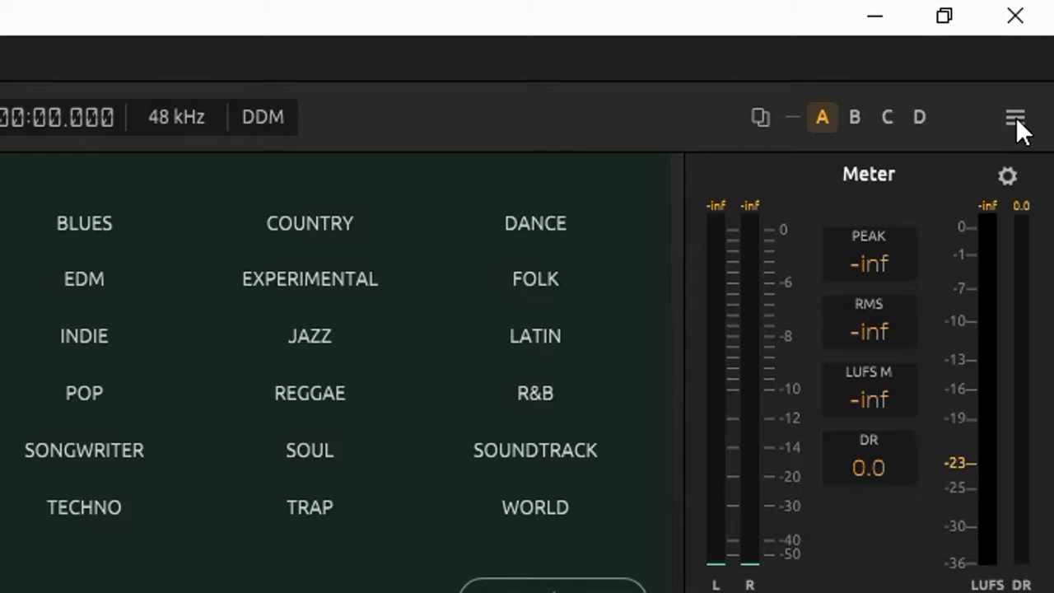
Set the project resolution to 24 bit, toggle Clip Output to 0 dB on and back off, and apply the settings.
{"action": "left_click", "coordinate": [1012, 118]}
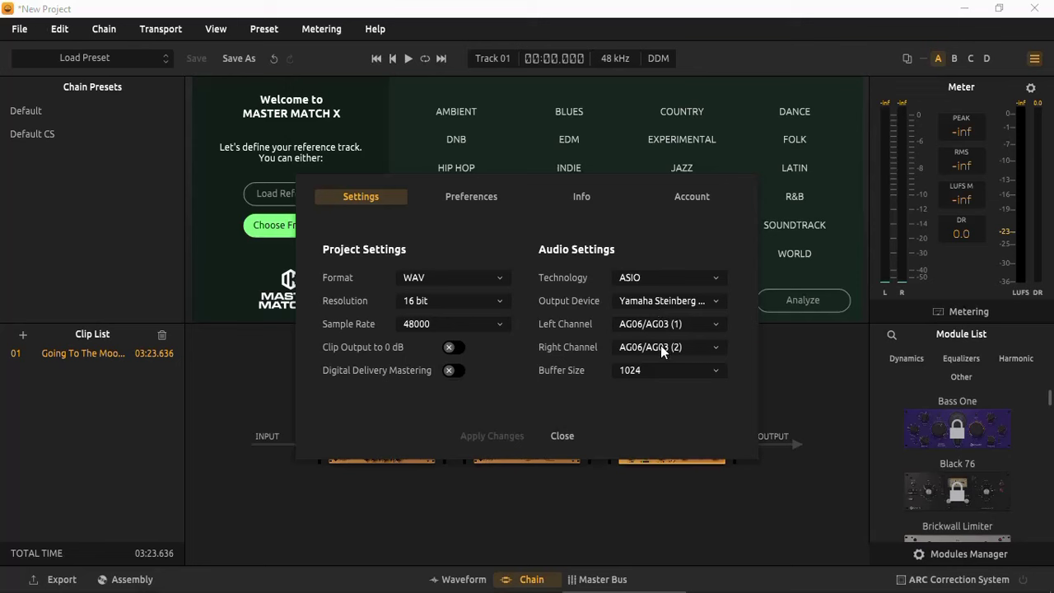
{"action": "left_click", "coordinate": [437, 304]}
{"action": "left_click", "coordinate": [477, 329]}
{"action": "left_click", "coordinate": [451, 349]}
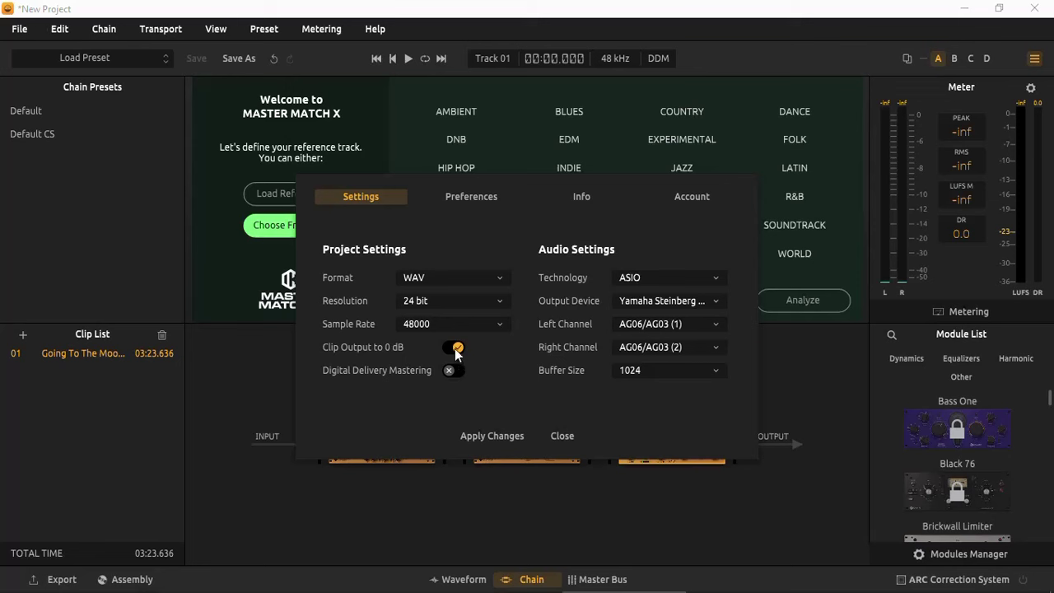
{"action": "left_click", "coordinate": [457, 350]}
{"action": "left_click", "coordinate": [487, 437]}
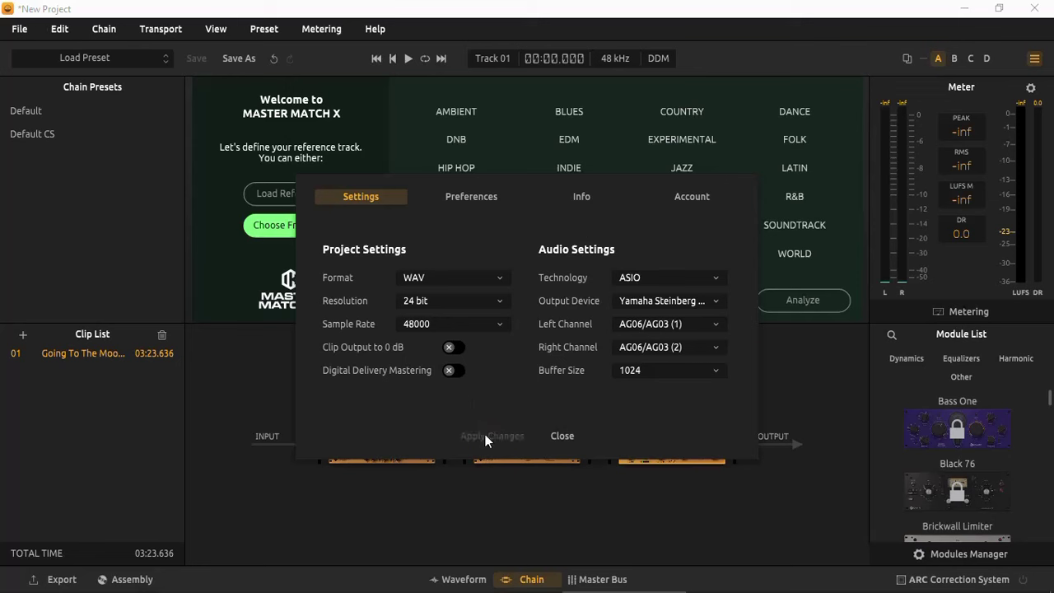
{"action": "left_click", "coordinate": [562, 436]}
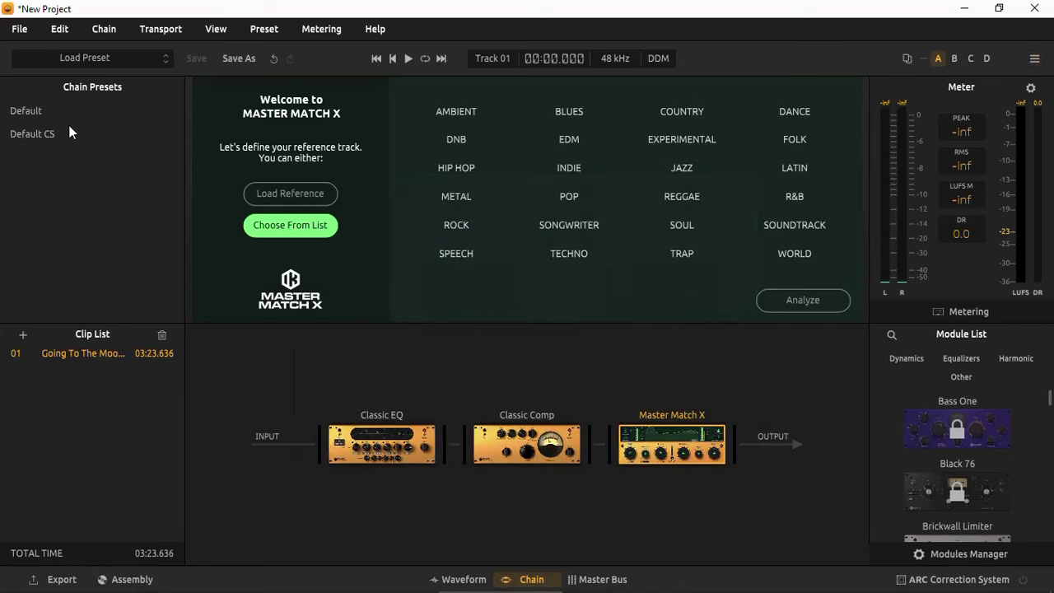
Load the Default chain preset and the Default CS preset in turn to compare their modules.
{"action": "left_click", "coordinate": [30, 110]}
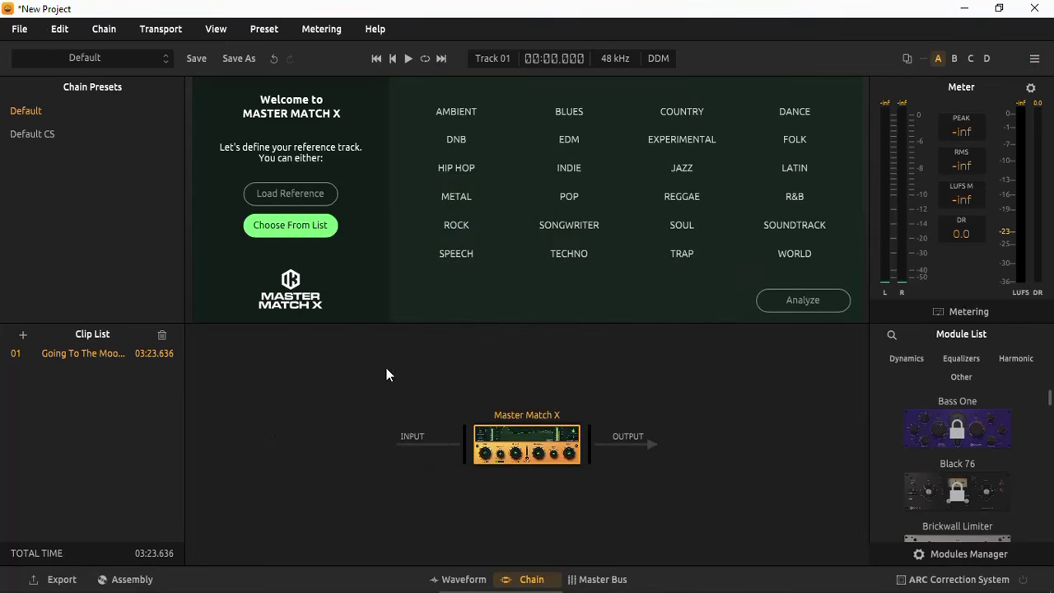
{"action": "mouse_move", "coordinate": [516, 447]}
{"action": "left_click", "coordinate": [32, 140]}
{"action": "mouse_move", "coordinate": [387, 444]}
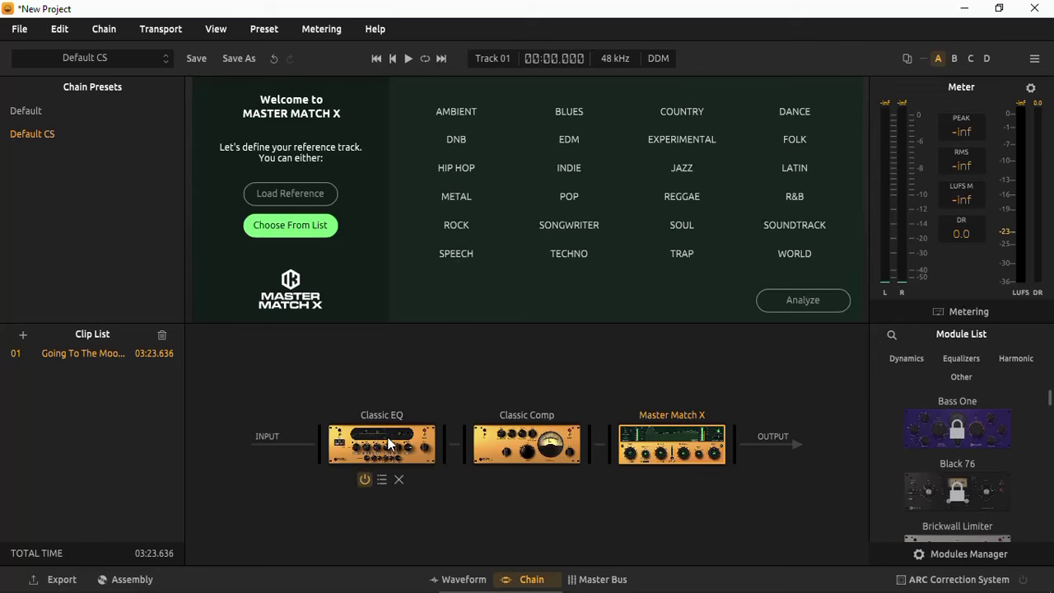
{"action": "mouse_move", "coordinate": [534, 441]}
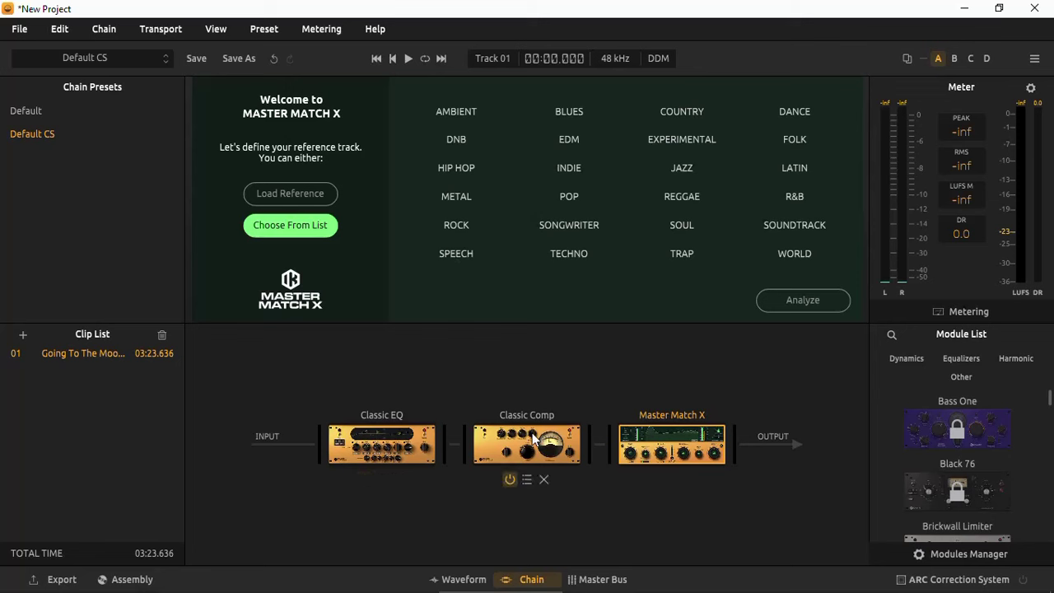
Load the Default chain preset and turn off its Master Match X module.
{"action": "left_click", "coordinate": [25, 110]}
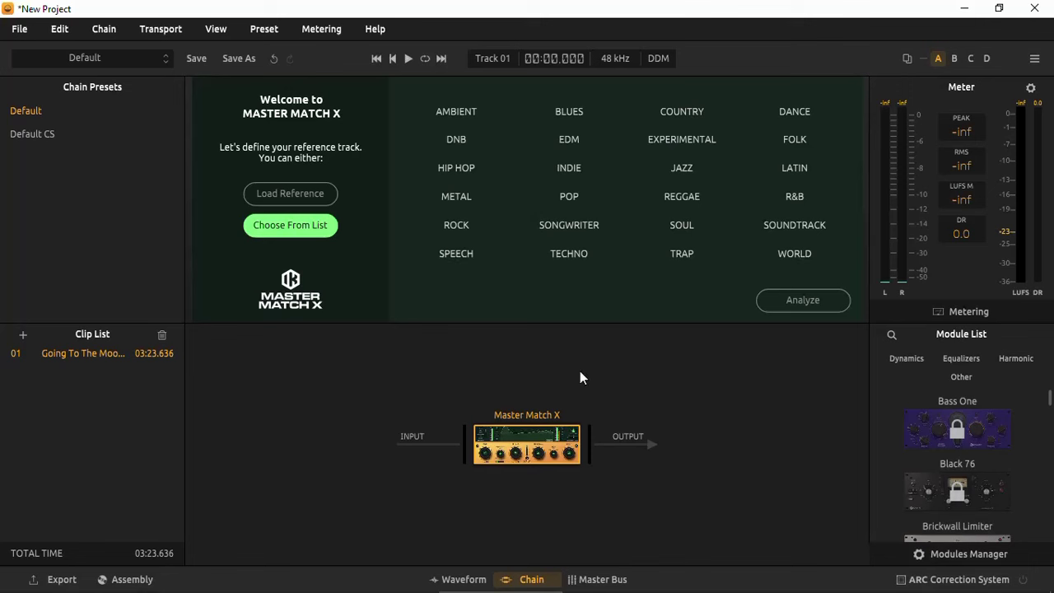
{"action": "mouse_move", "coordinate": [502, 449]}
{"action": "left_click", "coordinate": [509, 480]}
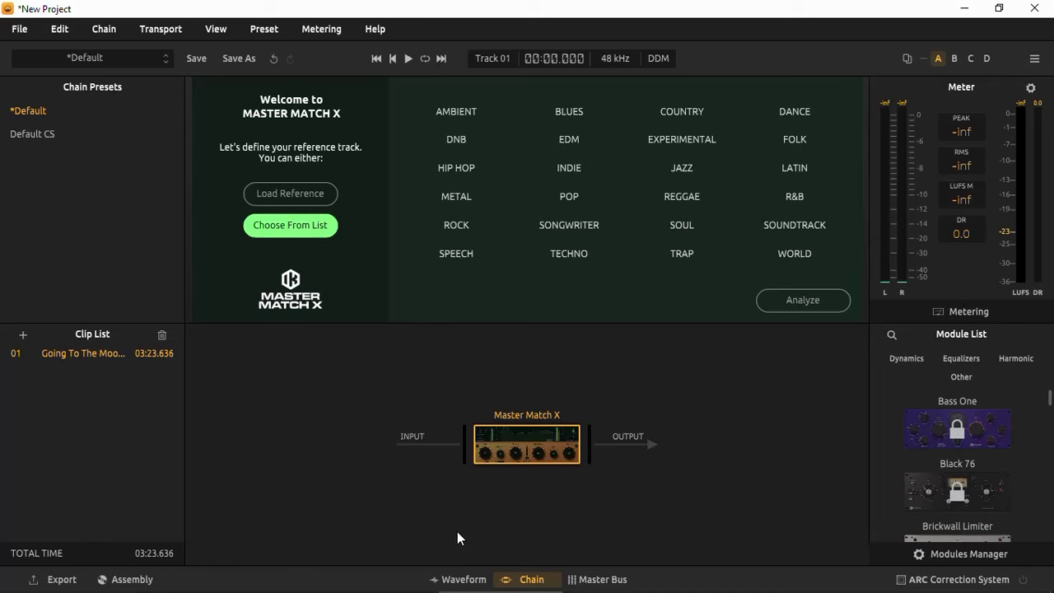
Place the playhead at about 0:17 in the waveform and play the unprocessed track from there.
{"action": "left_click", "coordinate": [462, 578]}
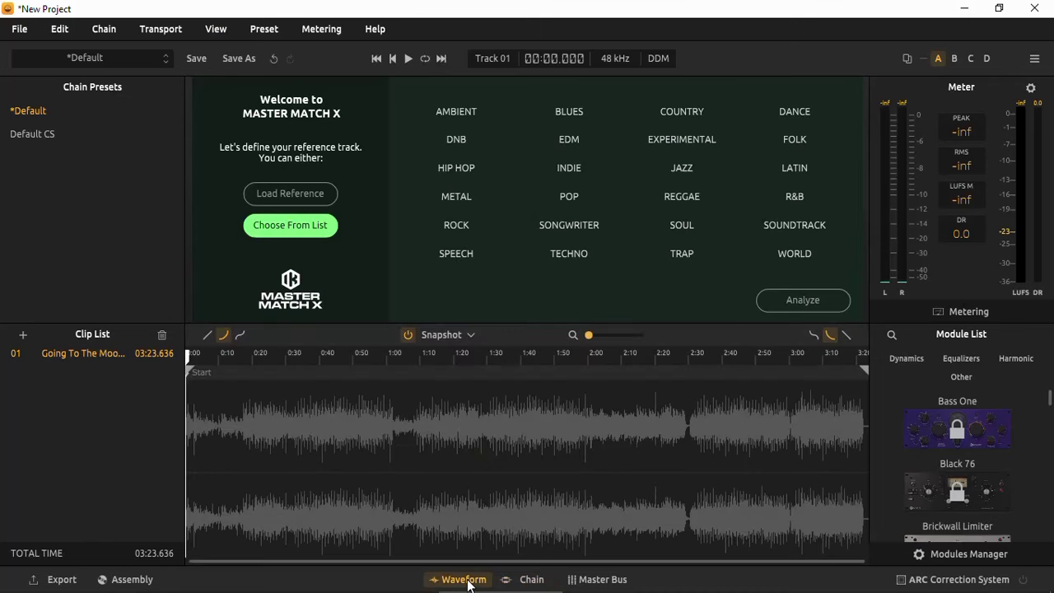
{"action": "left_click", "coordinate": [243, 358]}
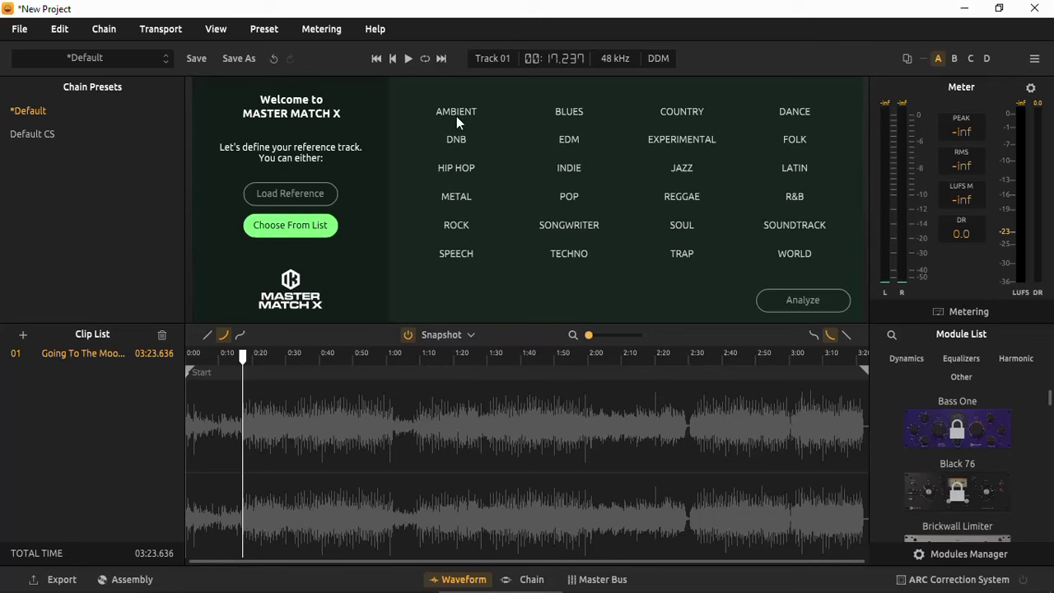
{"action": "left_click", "coordinate": [407, 59]}
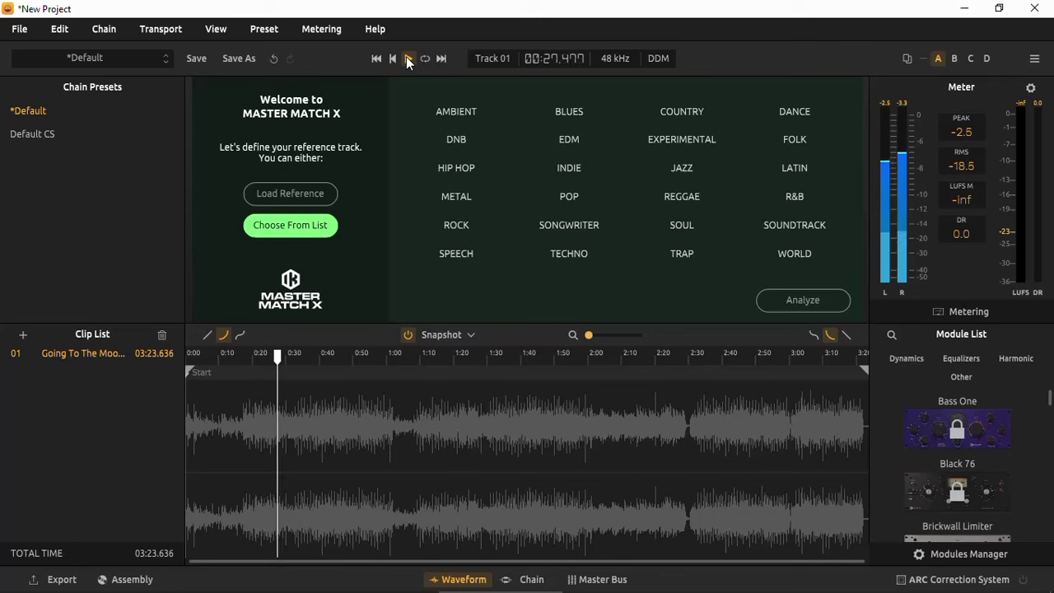
{"action": "left_click", "coordinate": [406, 57]}
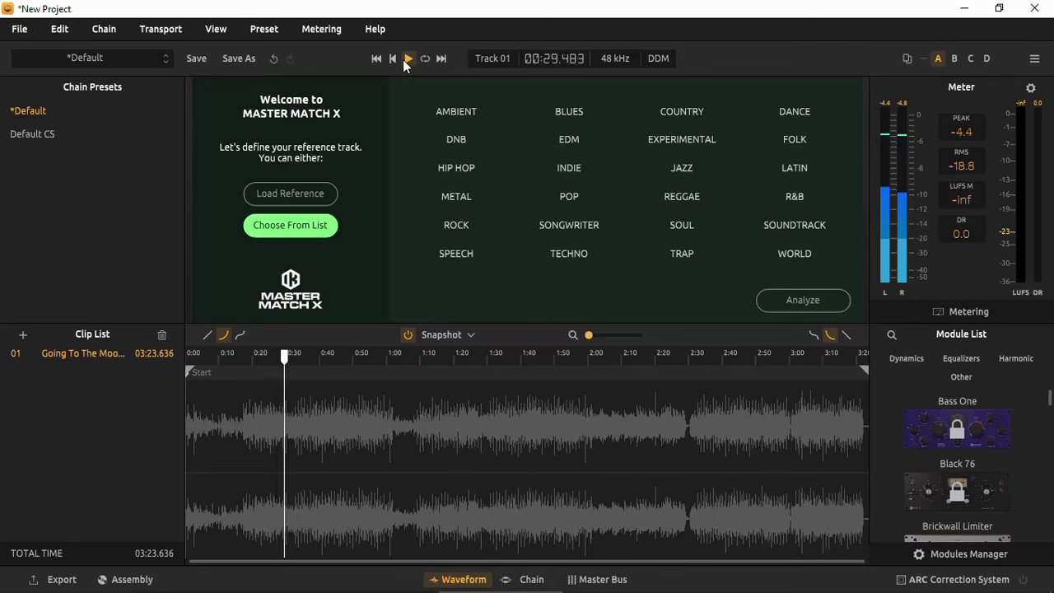
{"action": "left_click", "coordinate": [408, 59]}
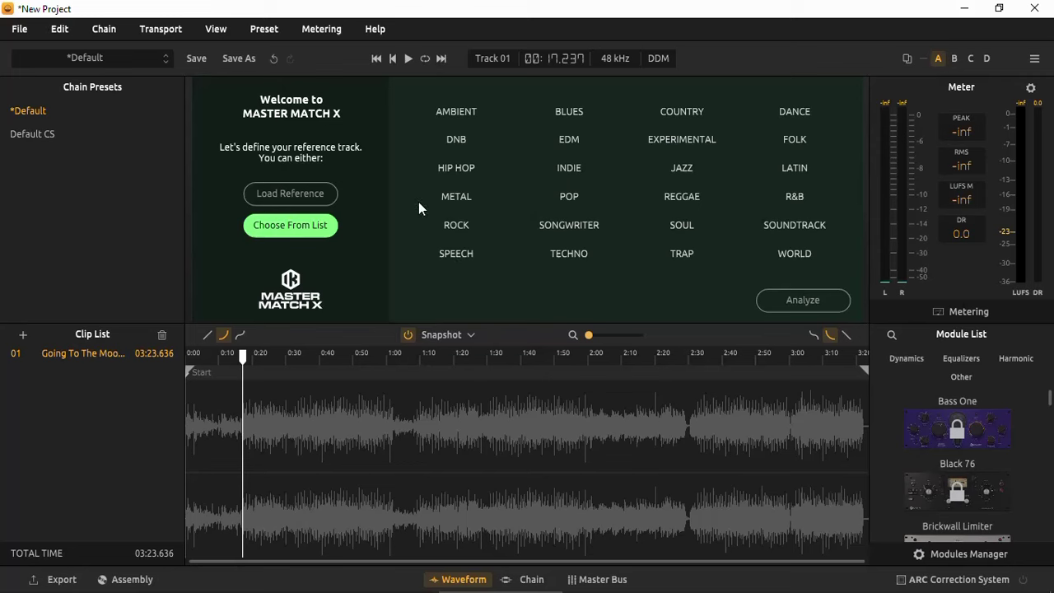
Try to load a custom reference track in Master Match X and close the authorization dialog.
{"action": "left_click", "coordinate": [302, 195]}
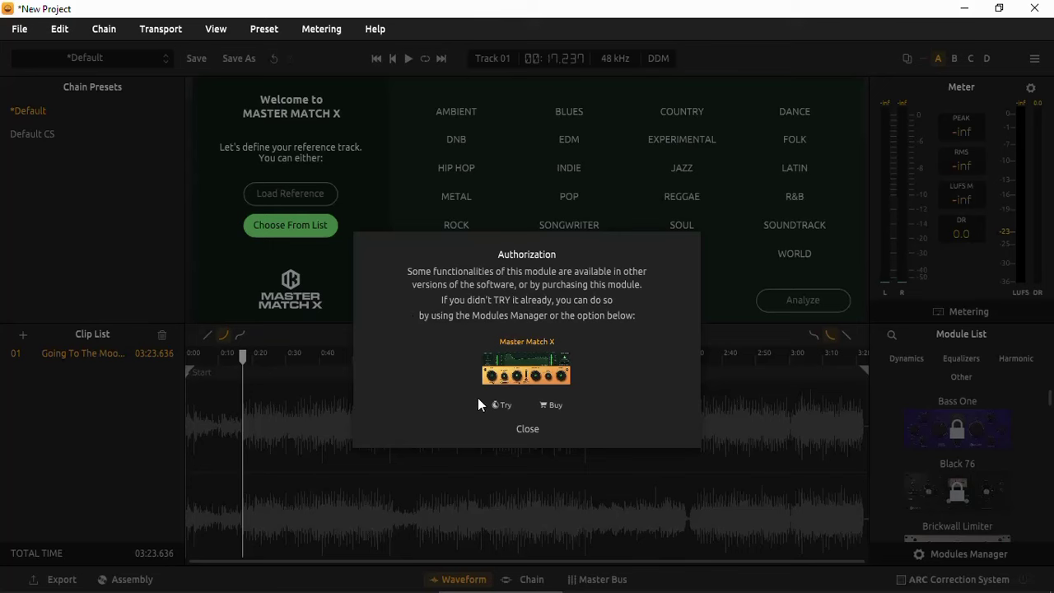
{"action": "left_click", "coordinate": [527, 429]}
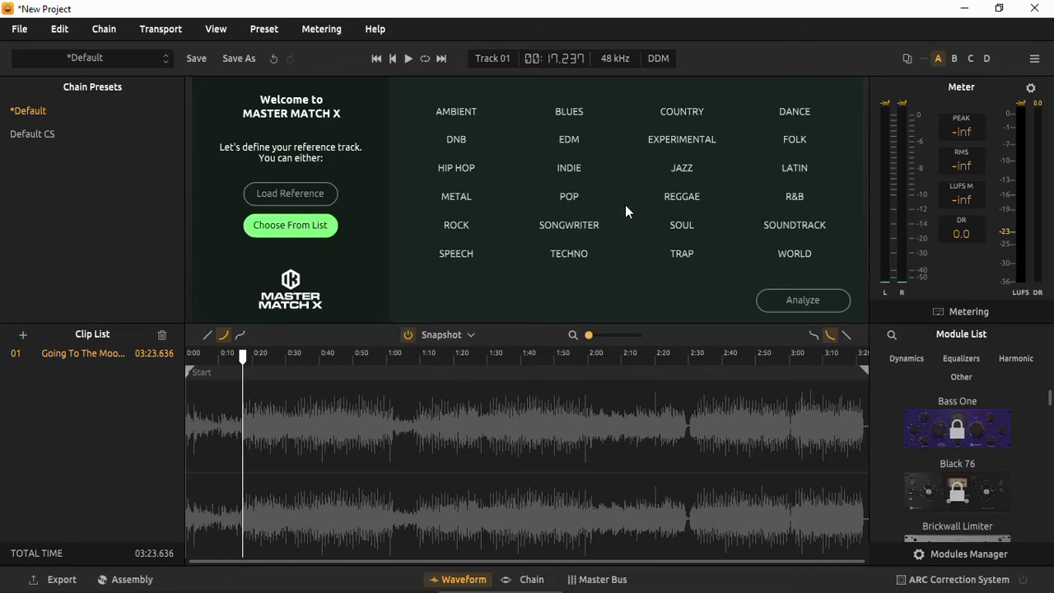
Match the track to the POP reference in Master Match X by analyzing it during playback, and stop after listening.
{"action": "left_click", "coordinate": [575, 196]}
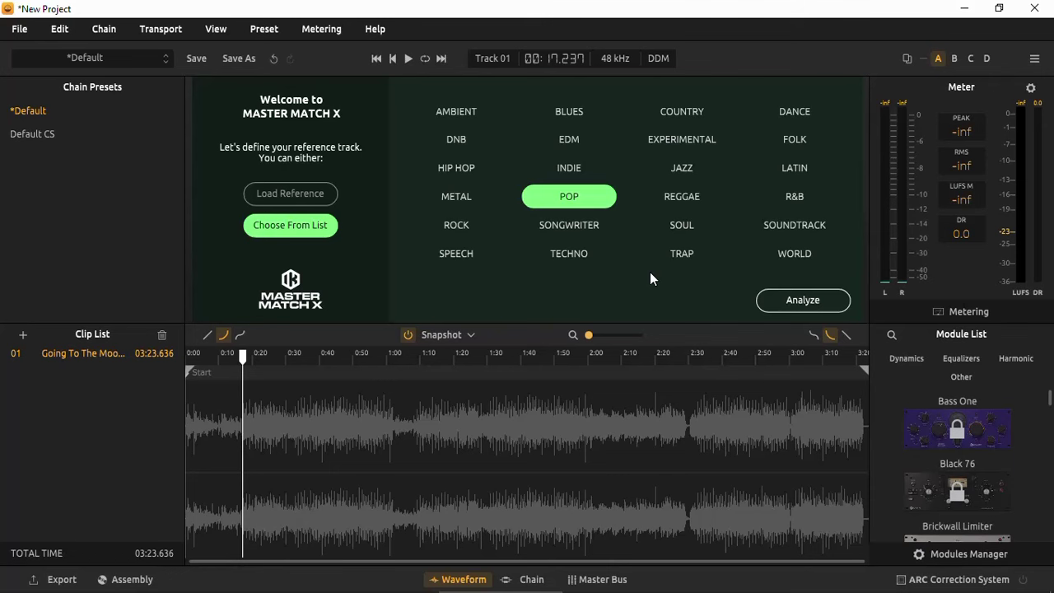
{"action": "left_click", "coordinate": [804, 302]}
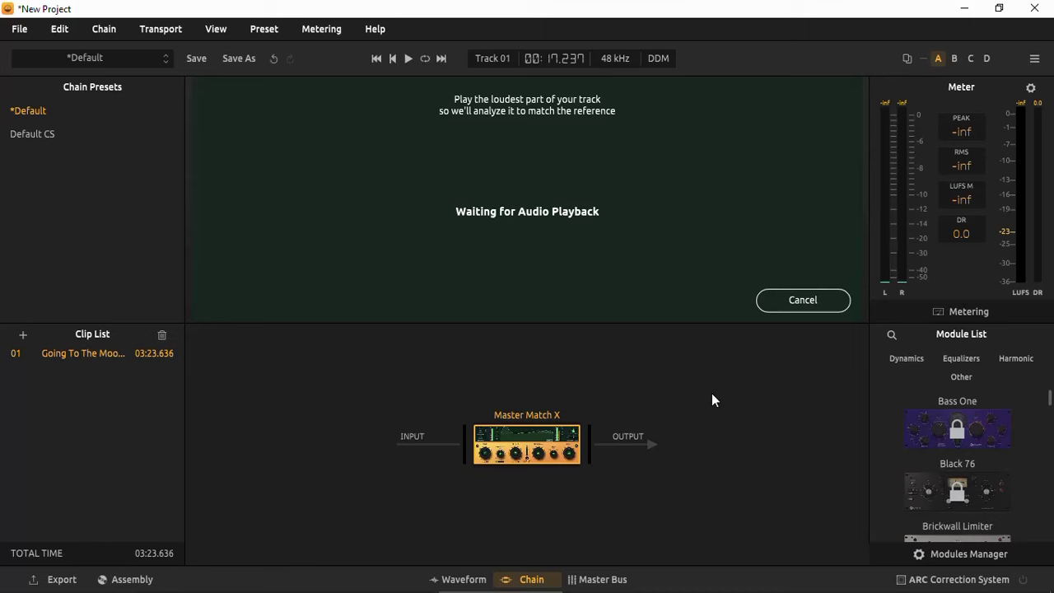
{"action": "key", "text": "space"}
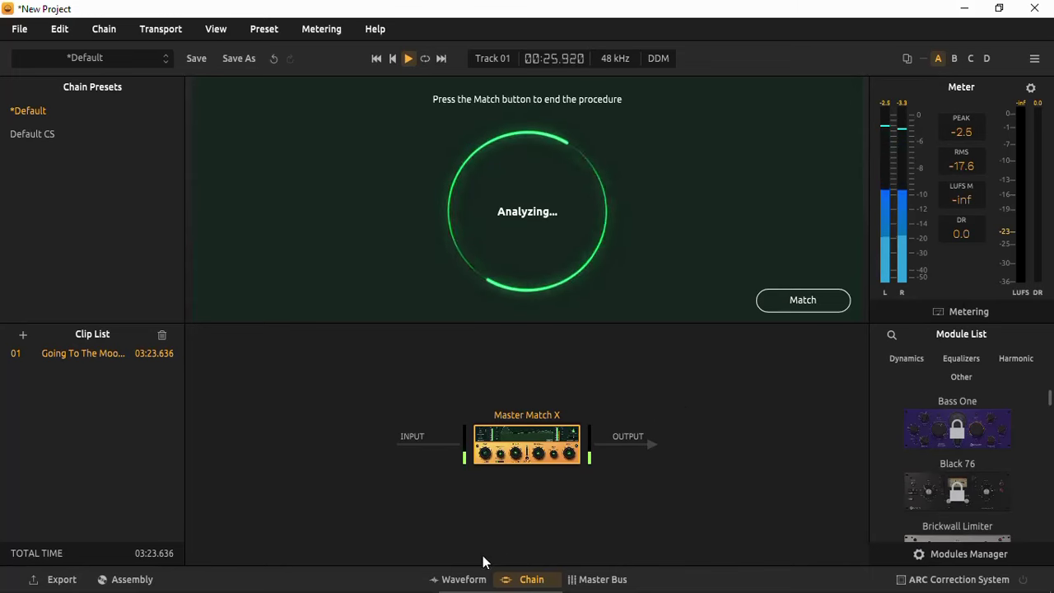
{"action": "left_click", "coordinate": [799, 298]}
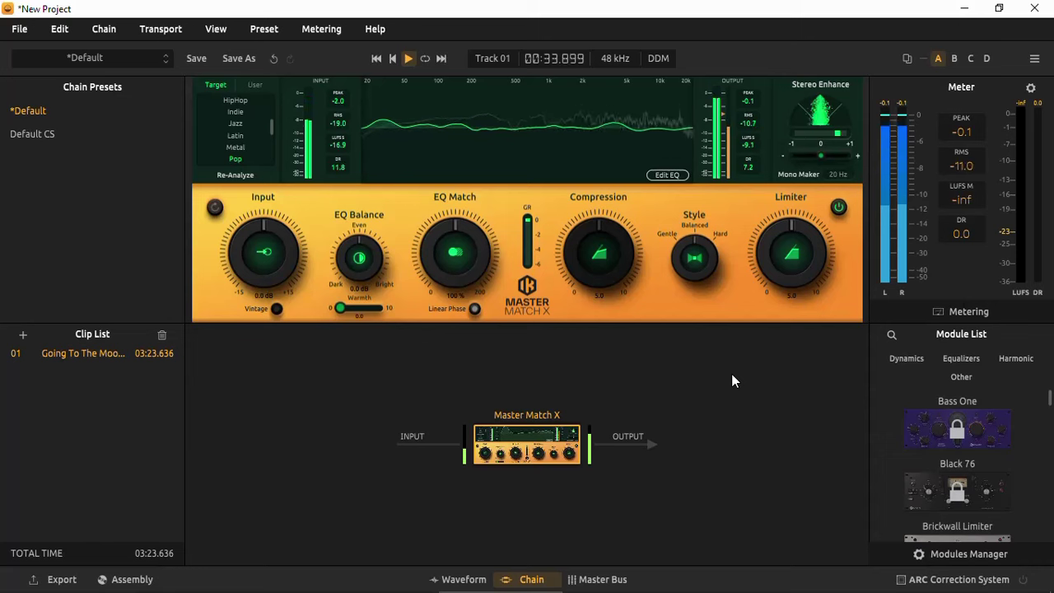
{"action": "key", "text": "space"}
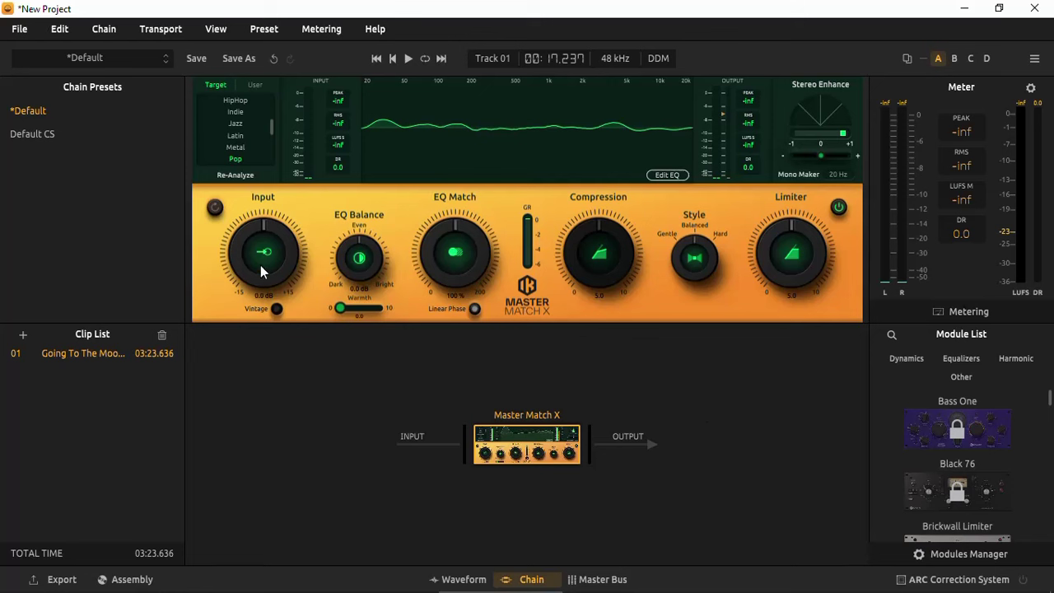
Try to enable Vintage and adjust Warmth in Master Match X, closing the authorization dialog each time.
{"action": "left_click", "coordinate": [277, 311]}
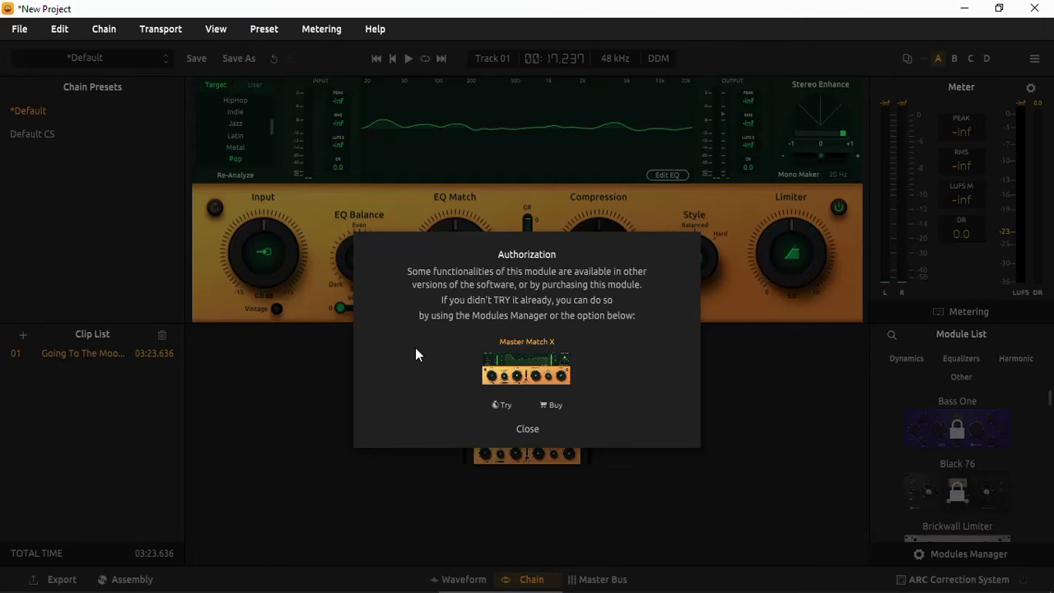
{"action": "left_click", "coordinate": [527, 428]}
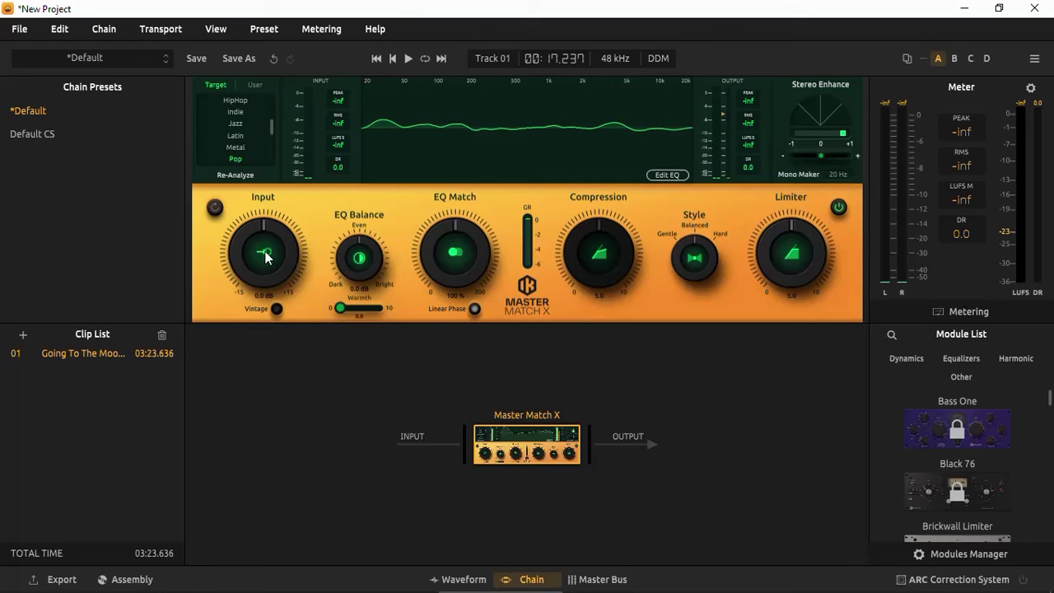
{"action": "mouse_move", "coordinate": [267, 257]}
{"action": "left_mouse_down"}
{"action": "mouse_move", "coordinate": [263, 237]}
{"action": "mouse_move", "coordinate": [259, 256]}
{"action": "left_mouse_up"}
{"action": "mouse_move", "coordinate": [355, 265]}
{"action": "left_mouse_down"}
{"action": "mouse_move", "coordinate": [350, 292]}
{"action": "mouse_move", "coordinate": [358, 265]}
{"action": "left_mouse_up"}
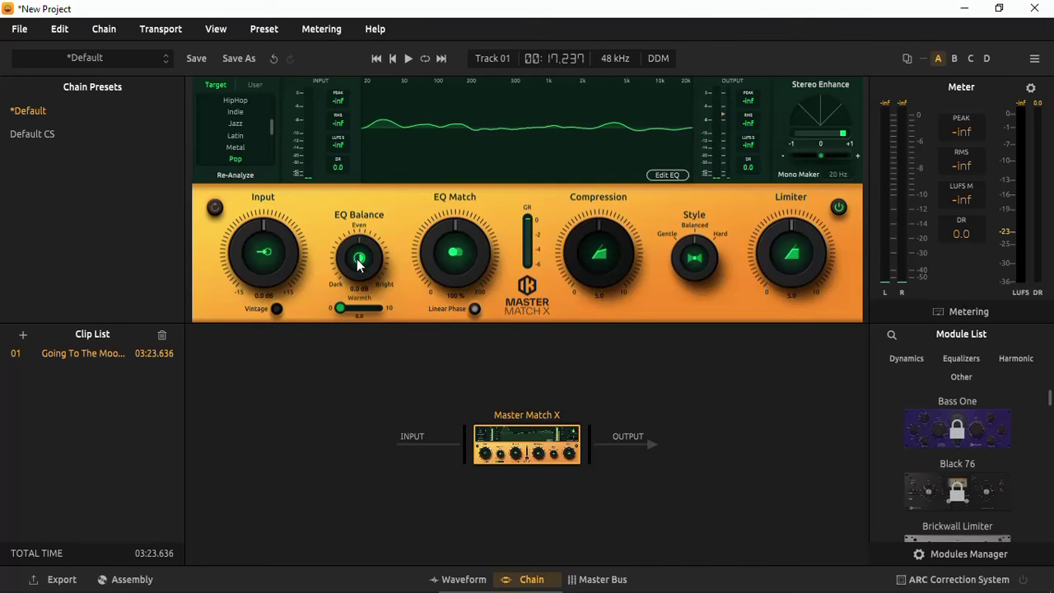
{"action": "left_click", "coordinate": [358, 307]}
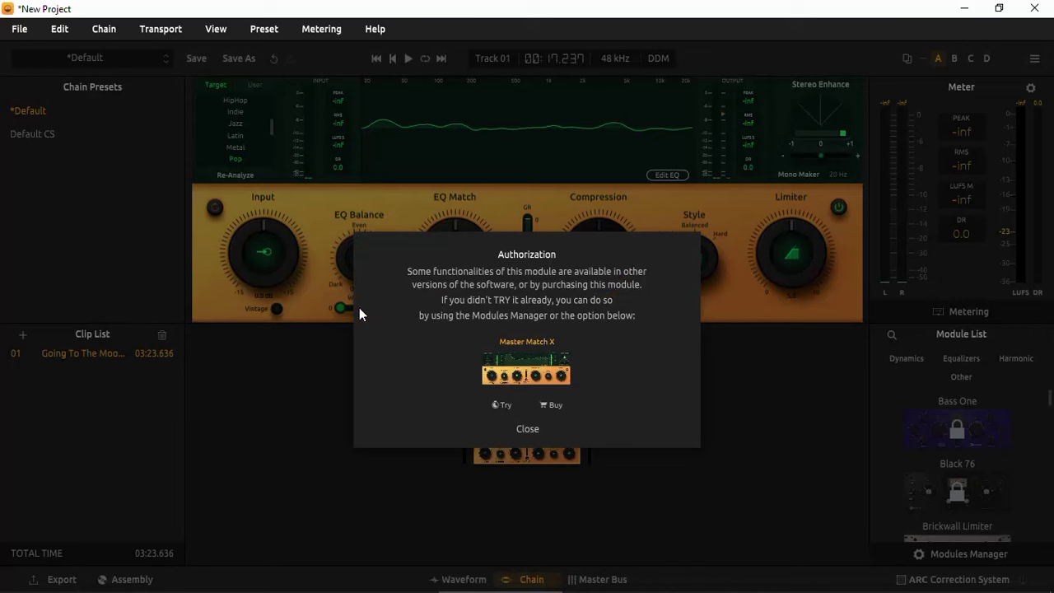
{"action": "left_click", "coordinate": [528, 428]}
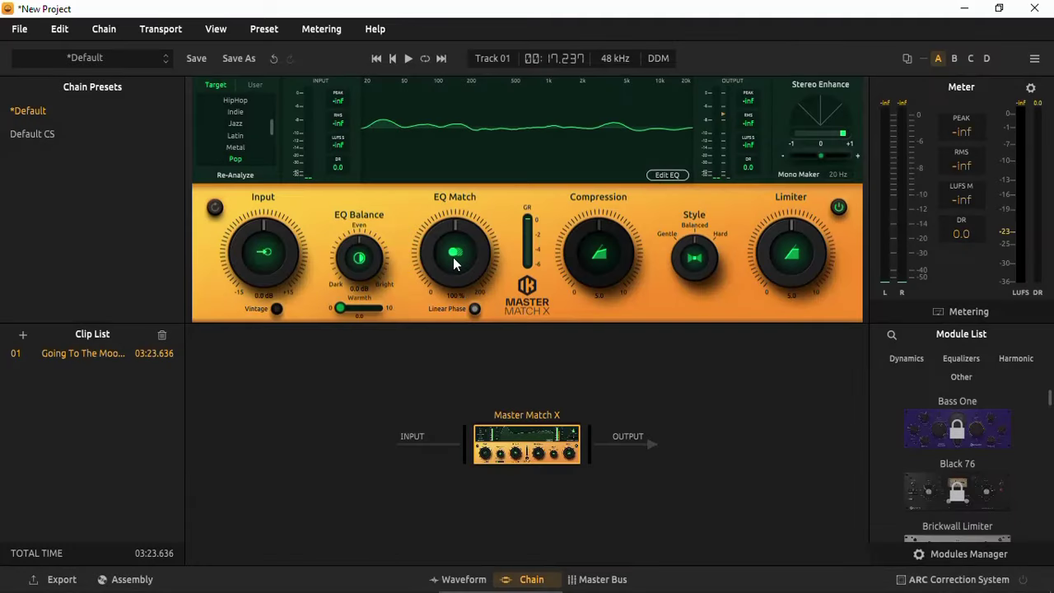
Try to adjust the Compression amount in Master Match X and close the authorization dialog.
{"action": "left_click_drag", "start_coordinate": [455, 260], "coordinate": [381, 254]}
{"action": "left_click", "coordinate": [602, 255]}
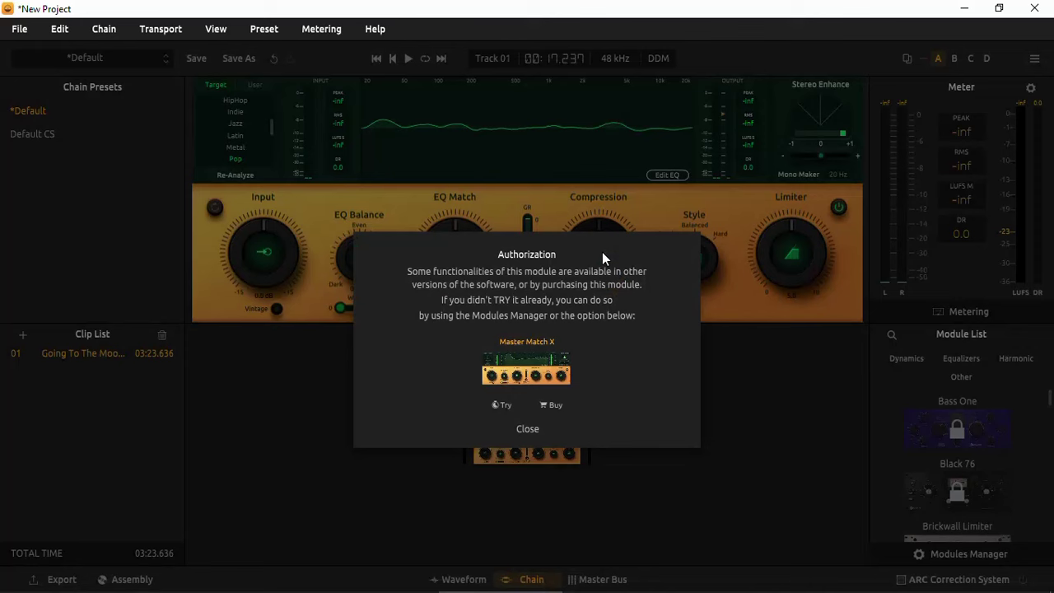
{"action": "left_click", "coordinate": [526, 429]}
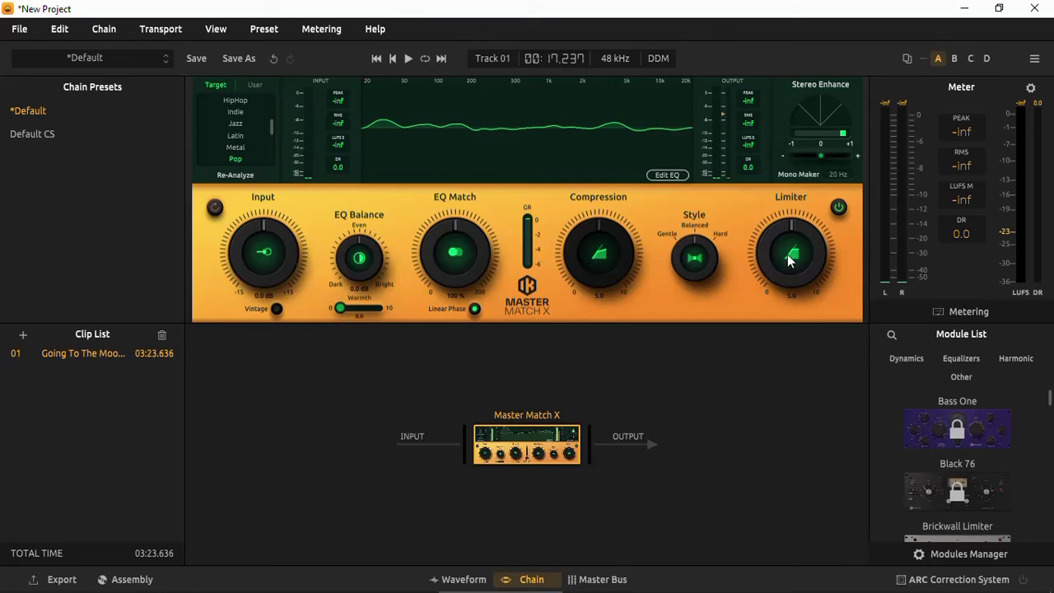
Try to change the Stereo Enhance and Mono Maker settings in Master Match X and close the authorization dialog.
{"action": "left_click_drag", "start_coordinate": [781, 266], "coordinate": [779, 257]}
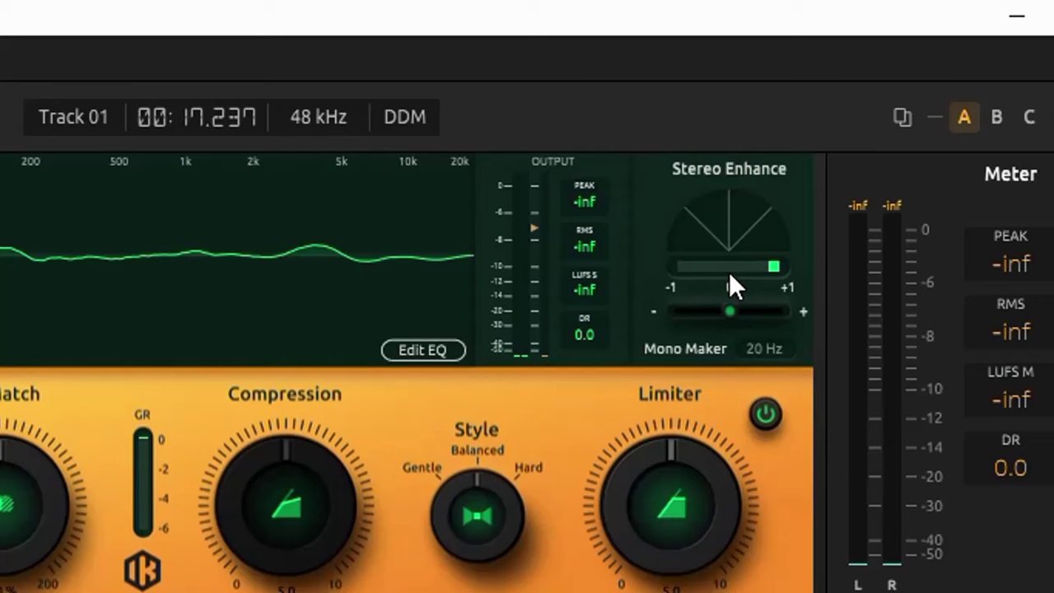
{"action": "left_click", "coordinate": [729, 310]}
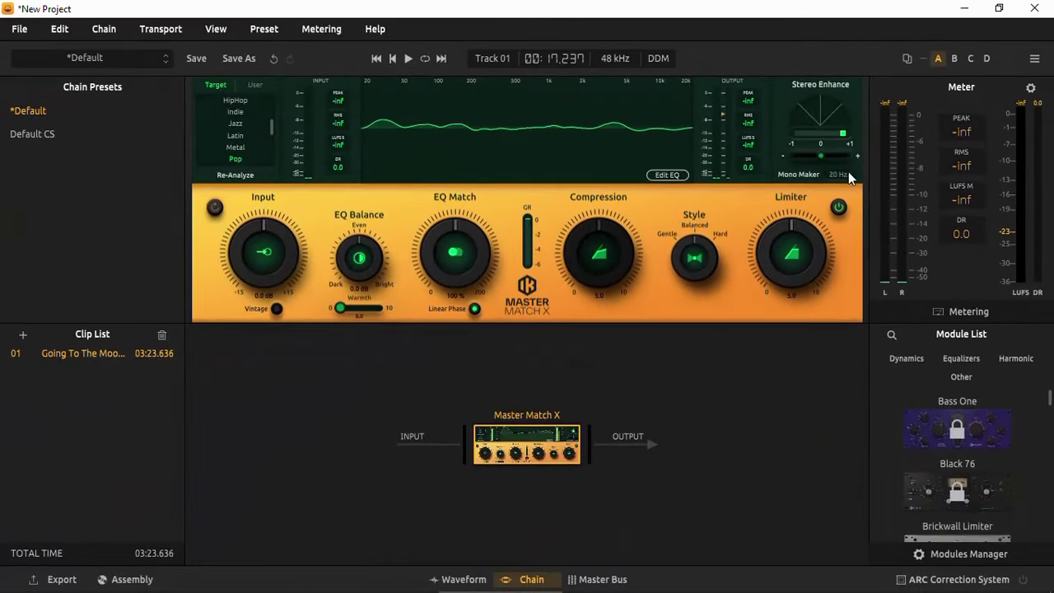
{"action": "left_click", "coordinate": [785, 342]}
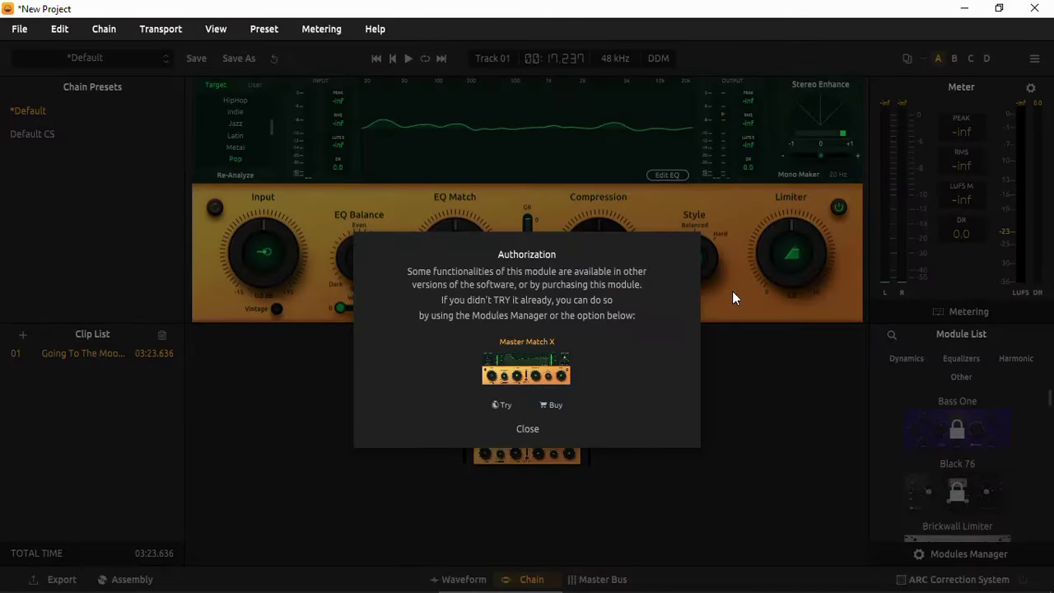
{"action": "left_click", "coordinate": [528, 429]}
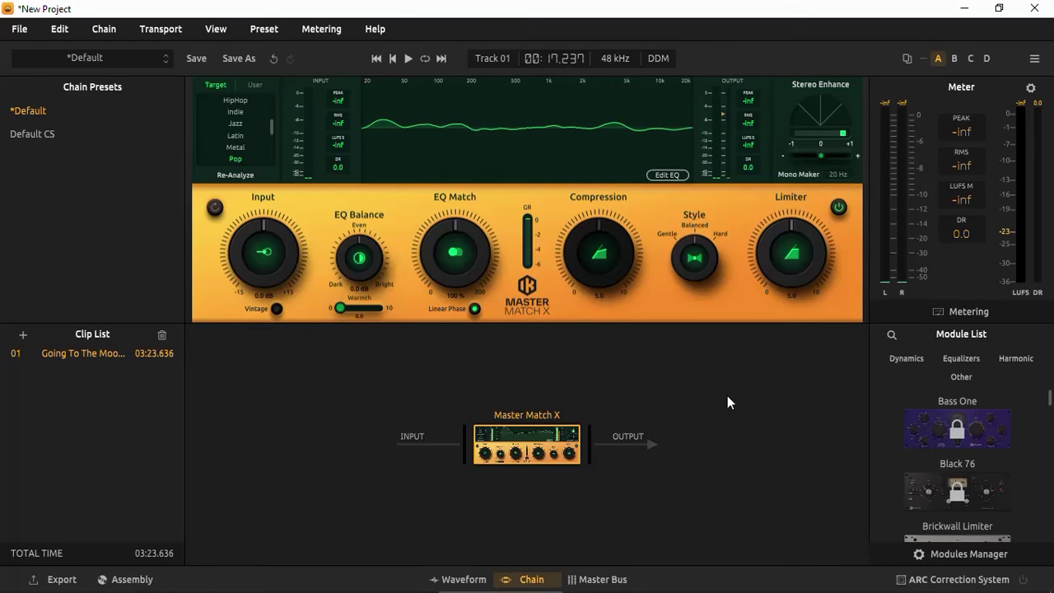
Play the track and audition Input and EQ Balance changes, leaving Input at 0.0 dB and EQ Balance at 0.5 dB.
{"action": "scroll", "coordinate": [956, 461], "scroll_direction": "down", "scroll_amount": 3}
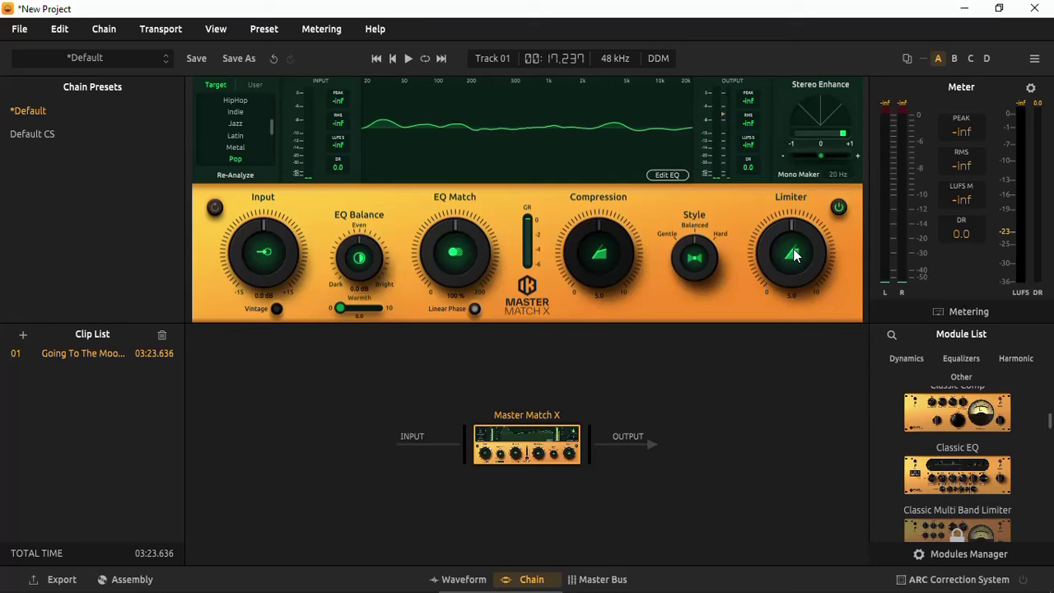
{"action": "key", "text": "space"}
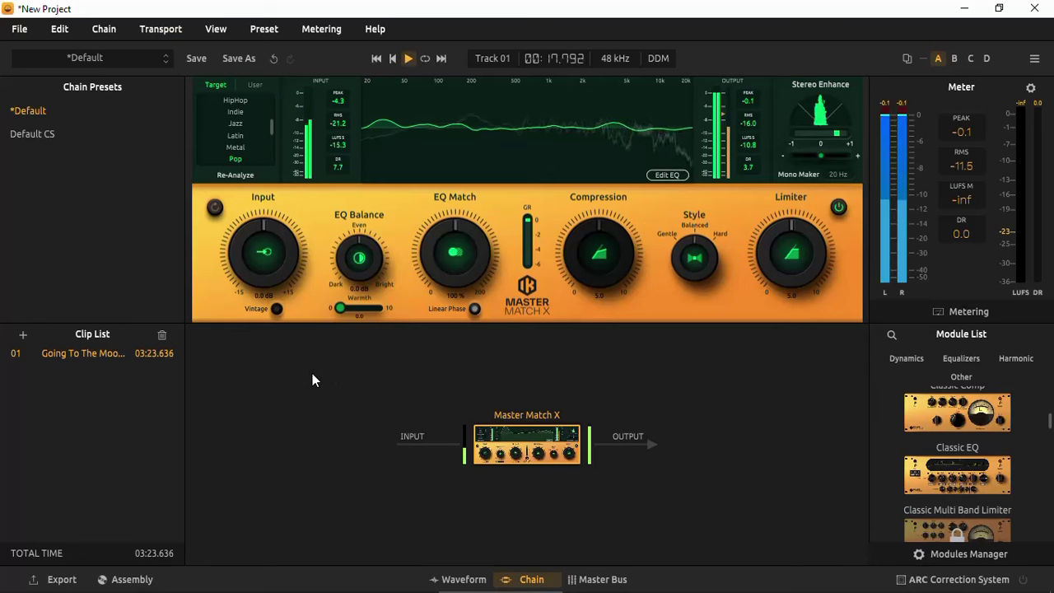
{"action": "mouse_move", "coordinate": [254, 259]}
{"action": "left_mouse_down"}
{"action": "mouse_move", "coordinate": [250, 284]}
{"action": "mouse_move", "coordinate": [260, 251]}
{"action": "left_mouse_up"}
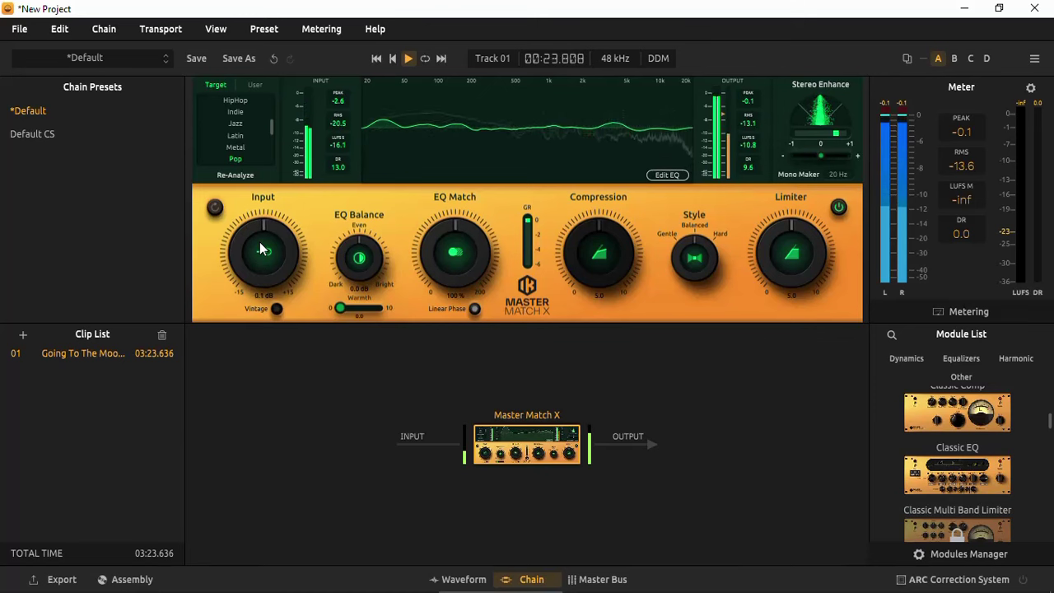
{"action": "double_click", "coordinate": [266, 252]}
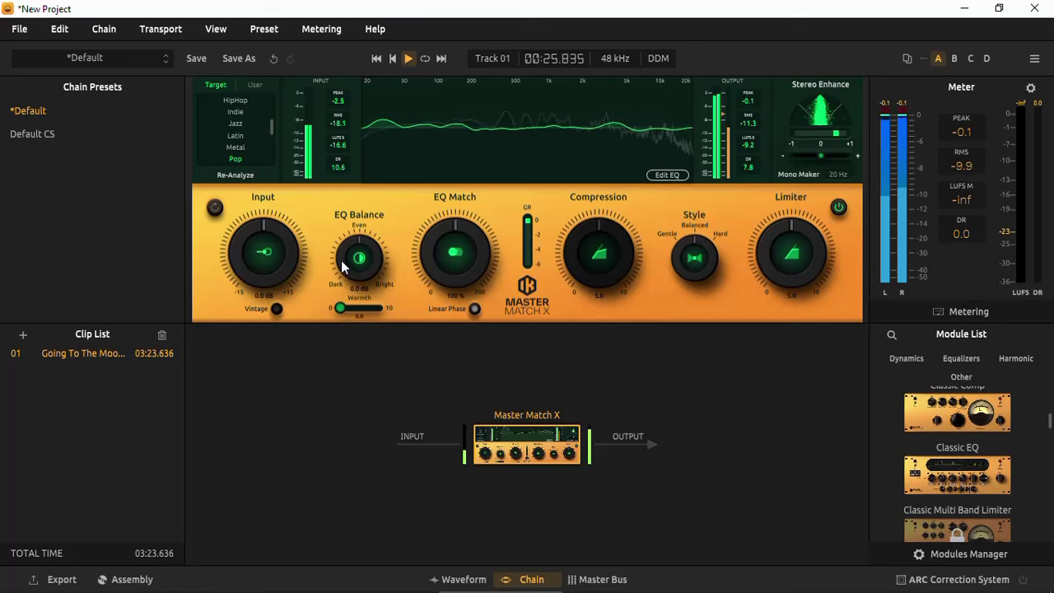
{"action": "left_click_drag", "start_coordinate": [356, 256], "coordinate": [346, 277]}
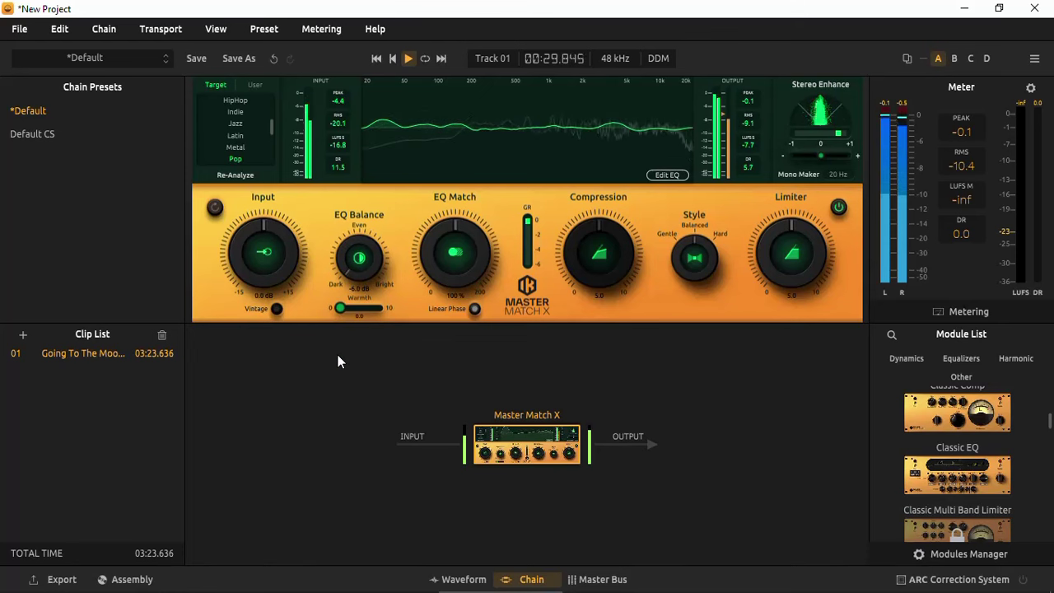
{"action": "left_click_drag", "start_coordinate": [337, 361], "coordinate": [366, 172]}
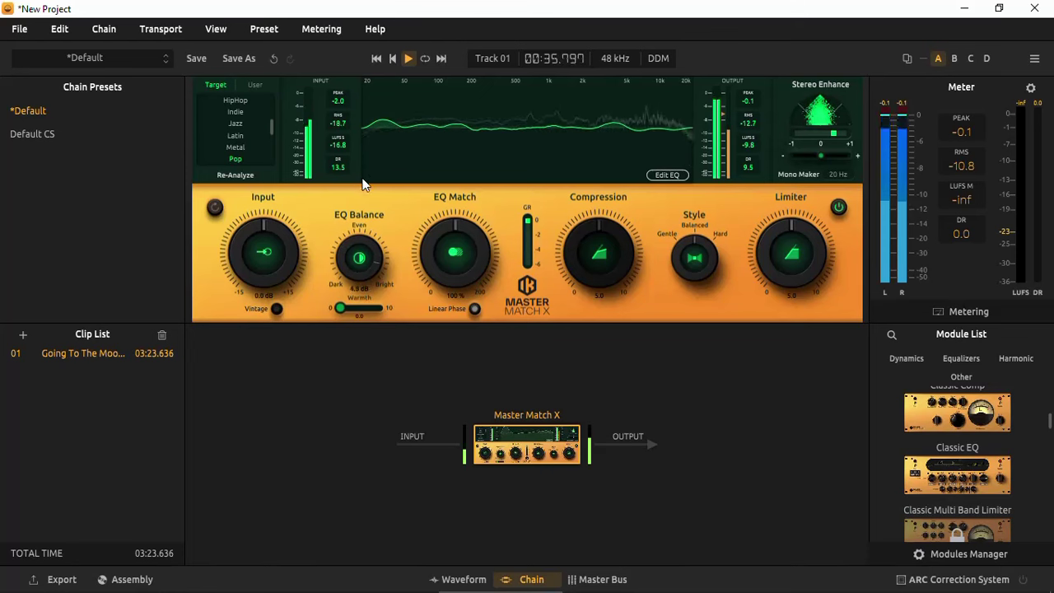
{"action": "mouse_move", "coordinate": [358, 255]}
{"action": "left_mouse_down"}
{"action": "mouse_move", "coordinate": [338, 278]}
{"action": "mouse_move", "coordinate": [336, 355]}
{"action": "mouse_move", "coordinate": [358, 241]}
{"action": "left_mouse_up"}
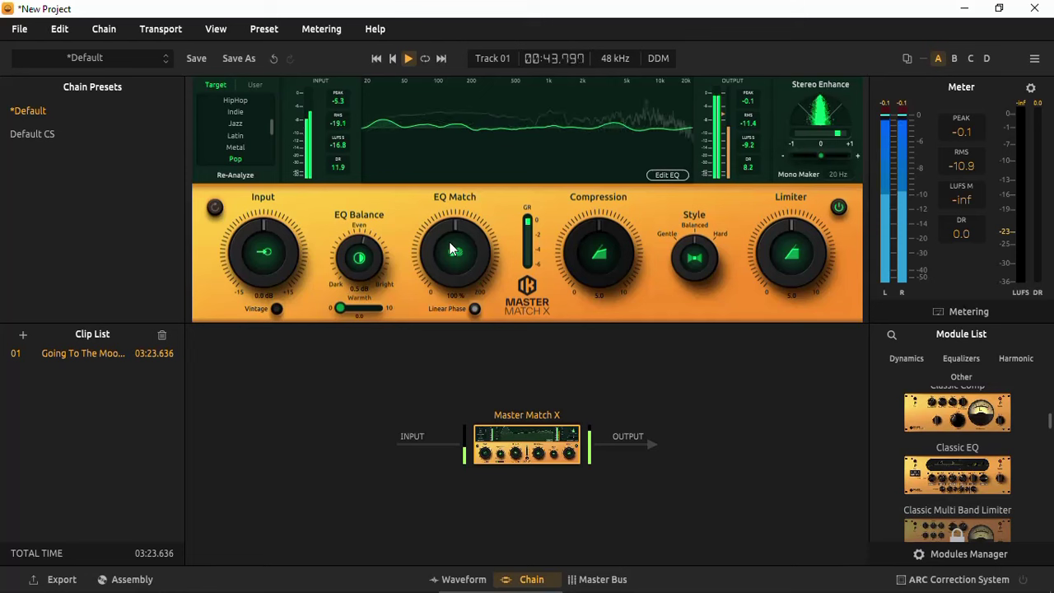
Compare the playing track with EQ Match at 0 % and back at 100 %.
{"action": "left_click_drag", "start_coordinate": [451, 249], "coordinate": [431, 354]}
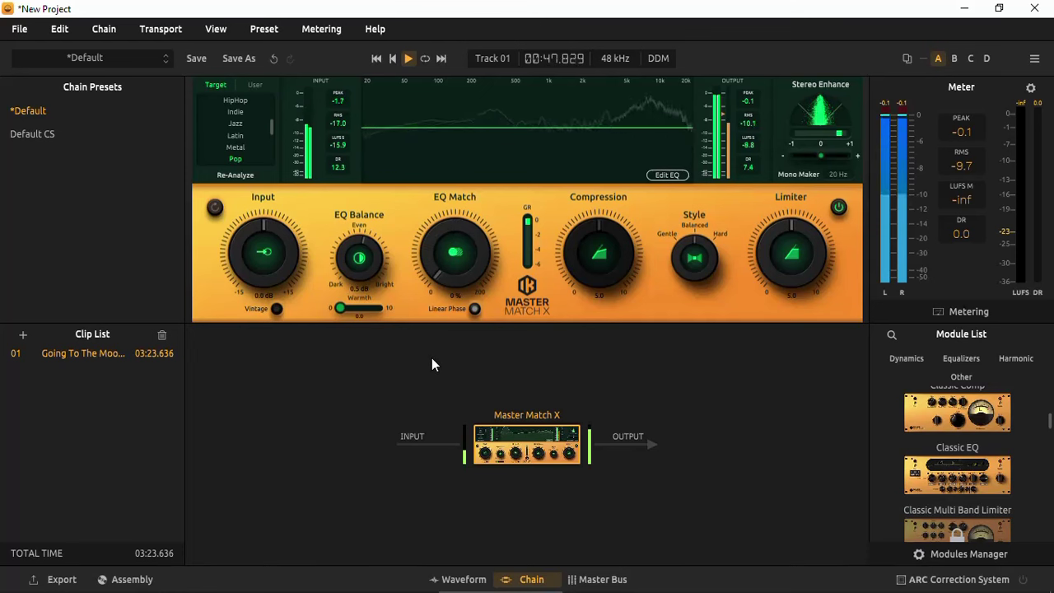
{"action": "left_click_drag", "start_coordinate": [431, 357], "coordinate": [449, 265]}
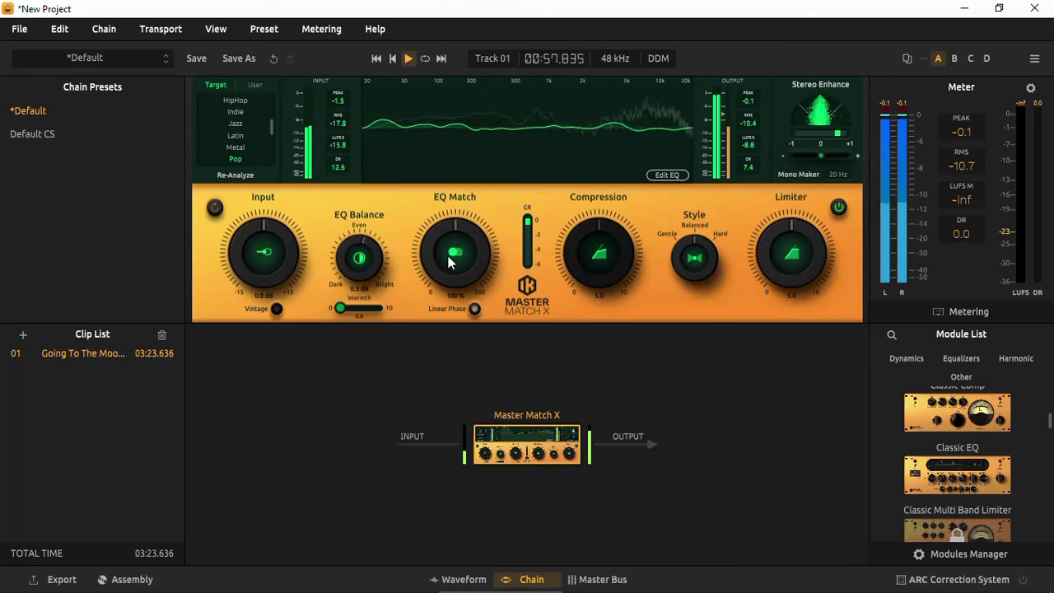
Audition the Hard and Balanced compression styles and a Limiter setting of 6.6, stop playback, and reset the Limiter to 5.0.
{"action": "left_click", "coordinate": [693, 253]}
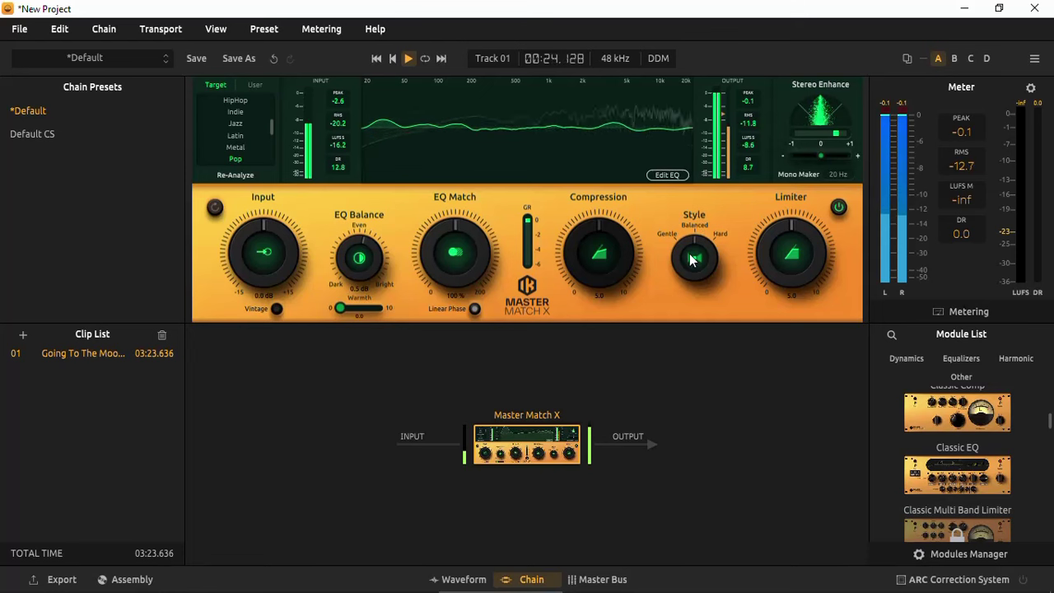
{"action": "left_click", "coordinate": [694, 226]}
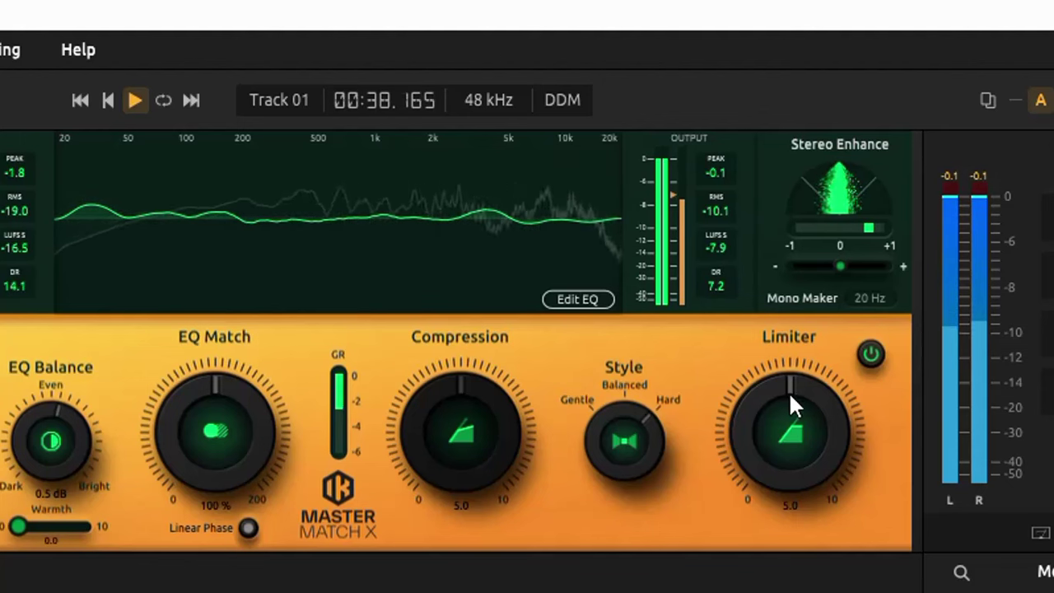
{"action": "mouse_move", "coordinate": [789, 394]}
{"action": "left_mouse_down"}
{"action": "mouse_move", "coordinate": [772, 472]}
{"action": "mouse_move", "coordinate": [779, 392]}
{"action": "left_mouse_up"}
{"action": "double_click", "coordinate": [783, 447]}
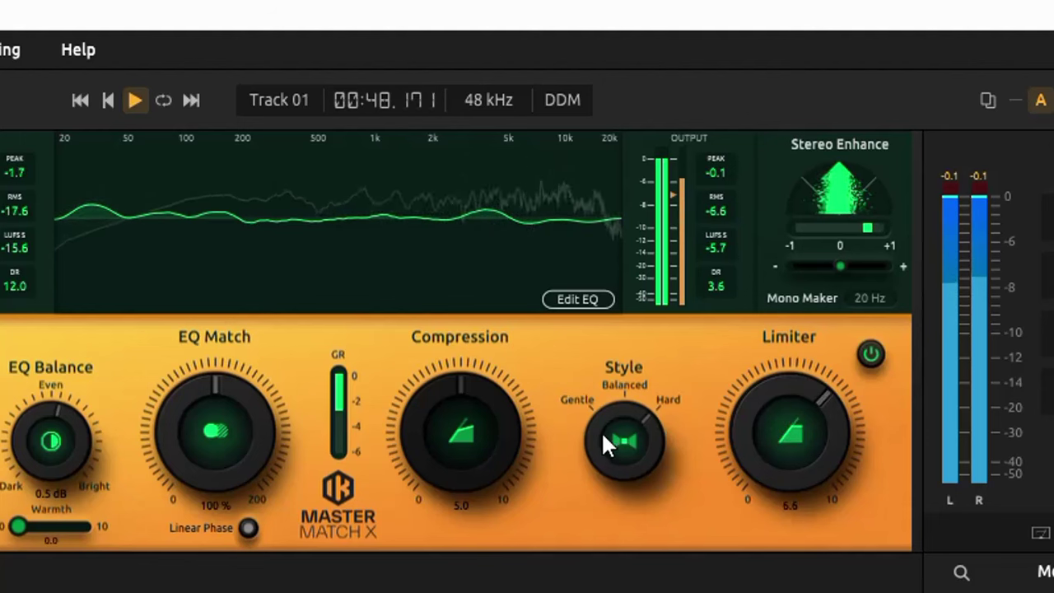
{"action": "left_click_drag", "start_coordinate": [601, 430], "coordinate": [607, 567]}
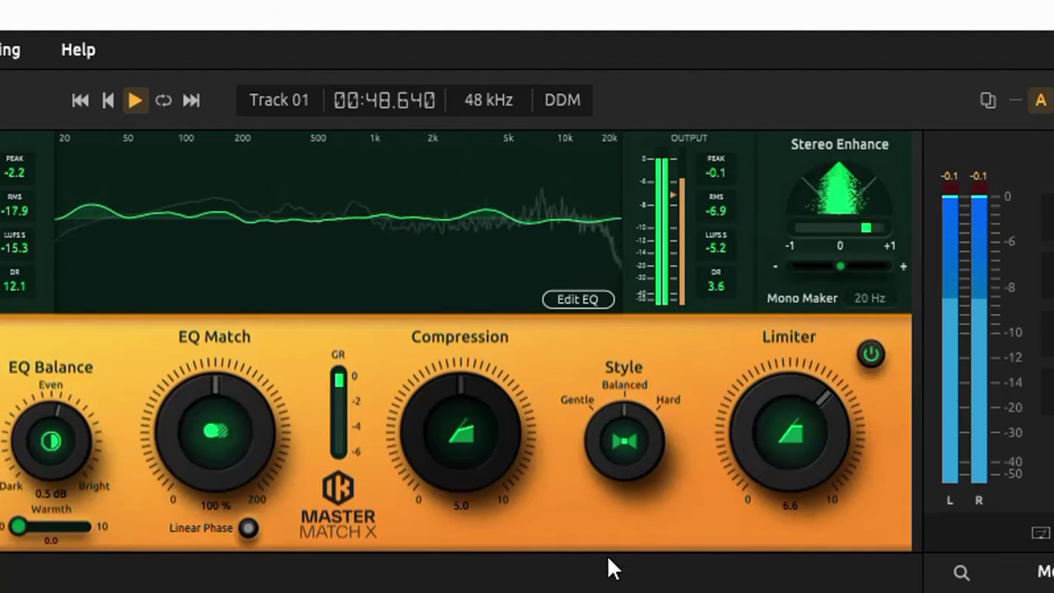
{"action": "key", "text": "space"}
{"action": "double_click", "coordinate": [766, 425]}
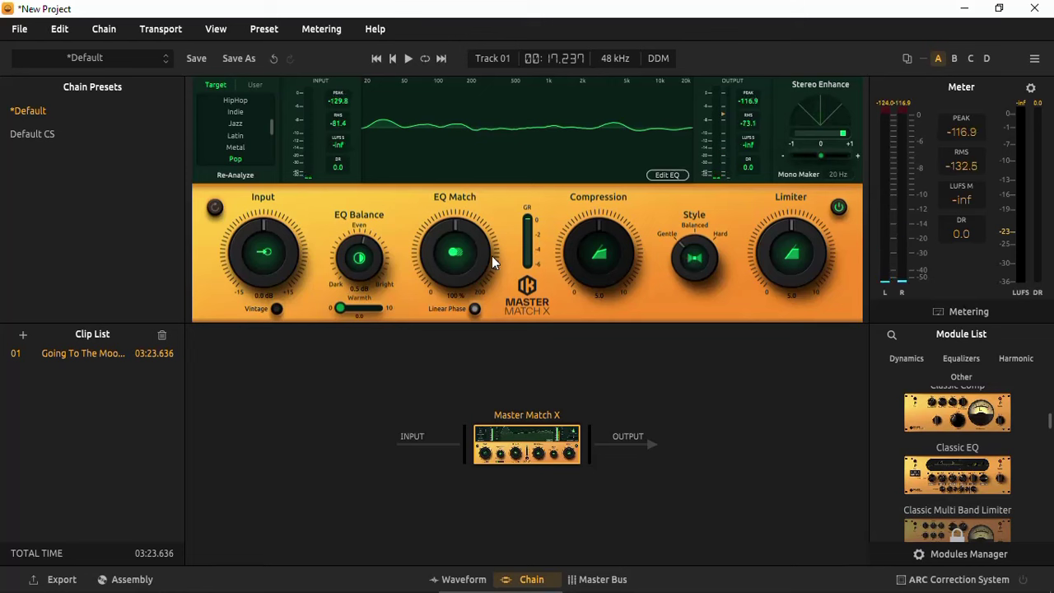
Raise the EQ Match amount in Master Match X to 122 %.
{"action": "left_click_drag", "start_coordinate": [454, 260], "coordinate": [447, 247]}
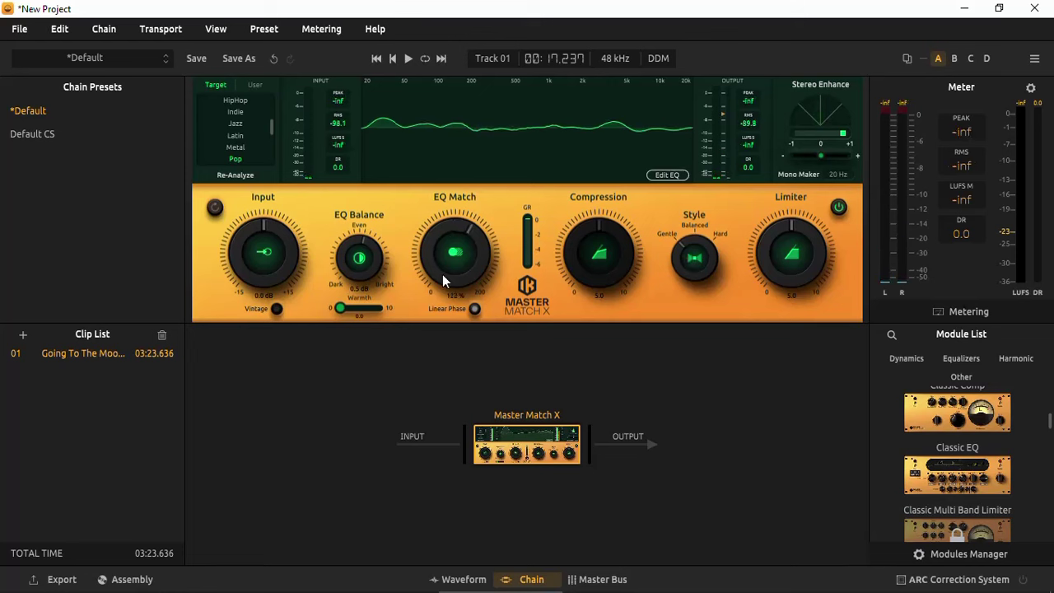
{"action": "left_click_drag", "start_coordinate": [360, 265], "coordinate": [358, 259]}
Add a Classic Comp module to the chain and place it before Master Match X.
{"action": "left_click_drag", "start_coordinate": [959, 420], "coordinate": [696, 448]}
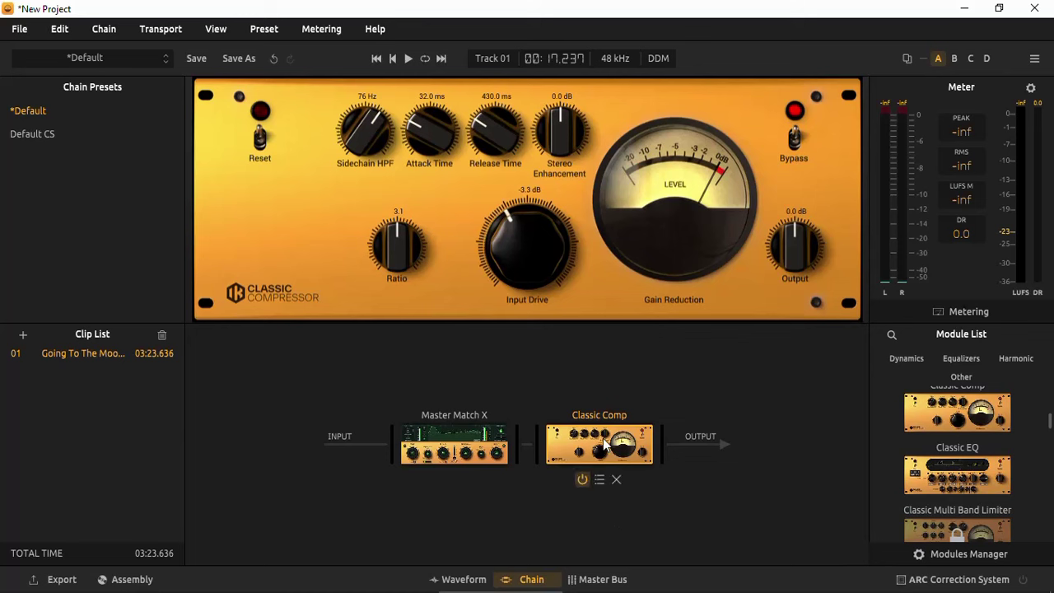
{"action": "left_click_drag", "start_coordinate": [605, 444], "coordinate": [451, 458]}
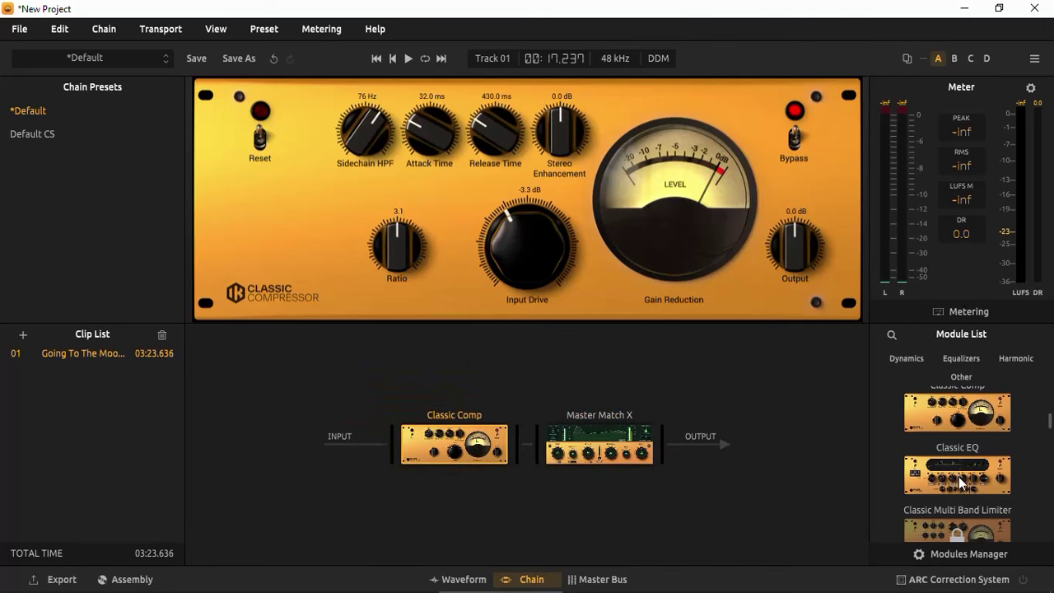
Try a Classic EQ in parallel and in series with Classic Comp, and remove it from the chain.
{"action": "left_click_drag", "start_coordinate": [961, 484], "coordinate": [387, 461]}
{"action": "left_click_drag", "start_coordinate": [543, 447], "coordinate": [504, 514]}
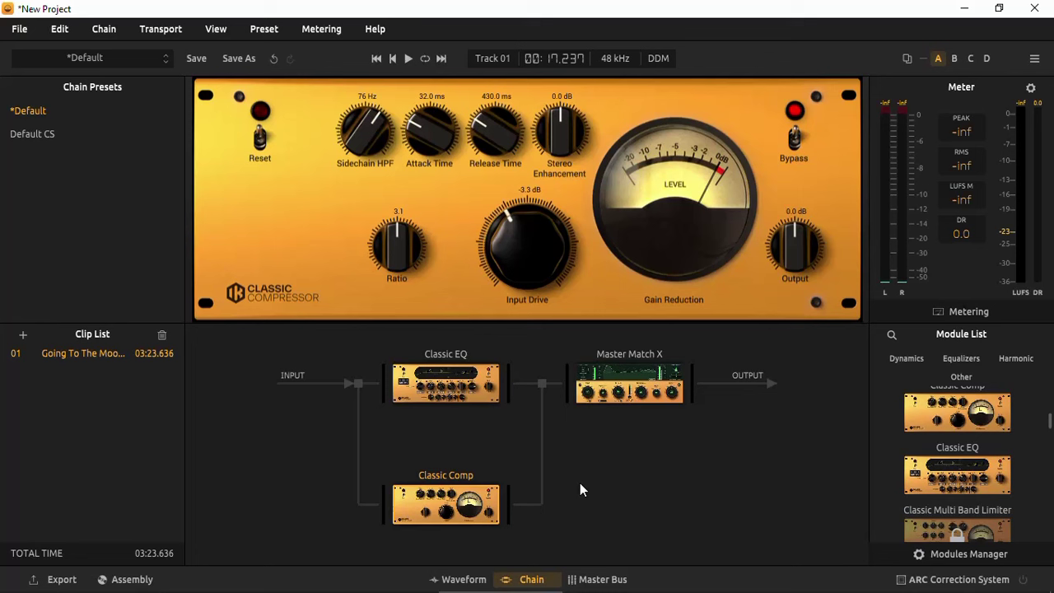
{"action": "mouse_move", "coordinate": [392, 394]}
{"action": "left_click_drag", "start_coordinate": [436, 502], "coordinate": [496, 449]}
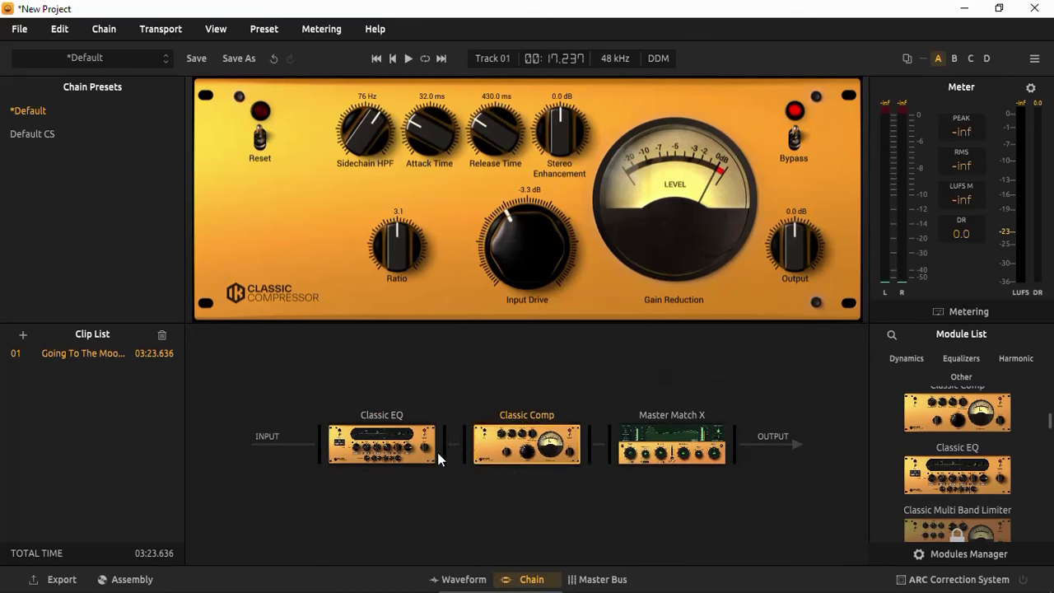
{"action": "left_click", "coordinate": [398, 479]}
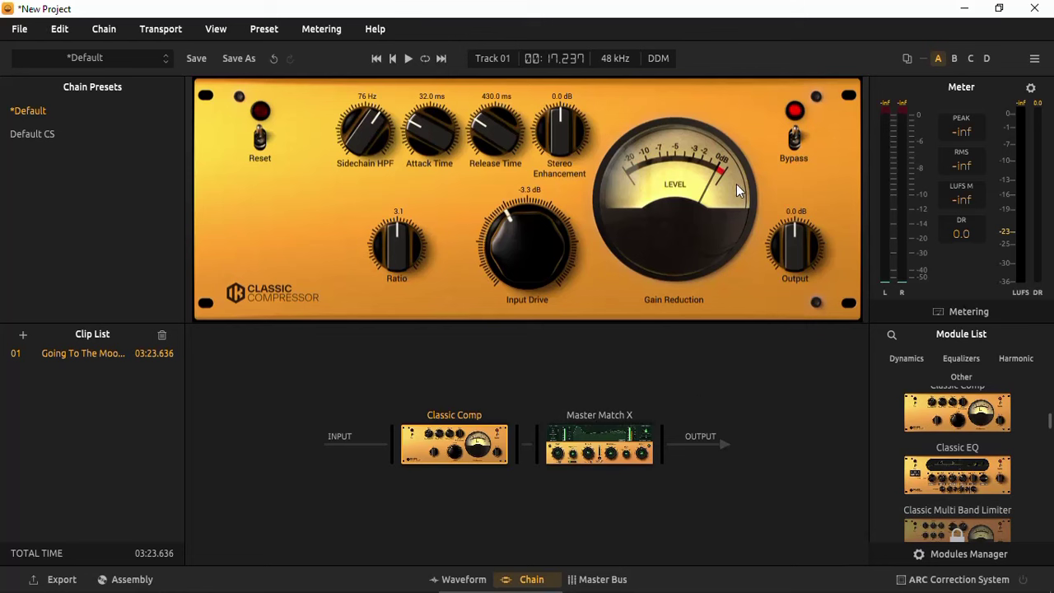
During playback, set Classic Comp's Input Drive to -6.1 dB, Ratio to 2.8 and Output to 1.0 dB.
{"action": "mouse_move", "coordinate": [478, 444]}
{"action": "key", "text": "space"}
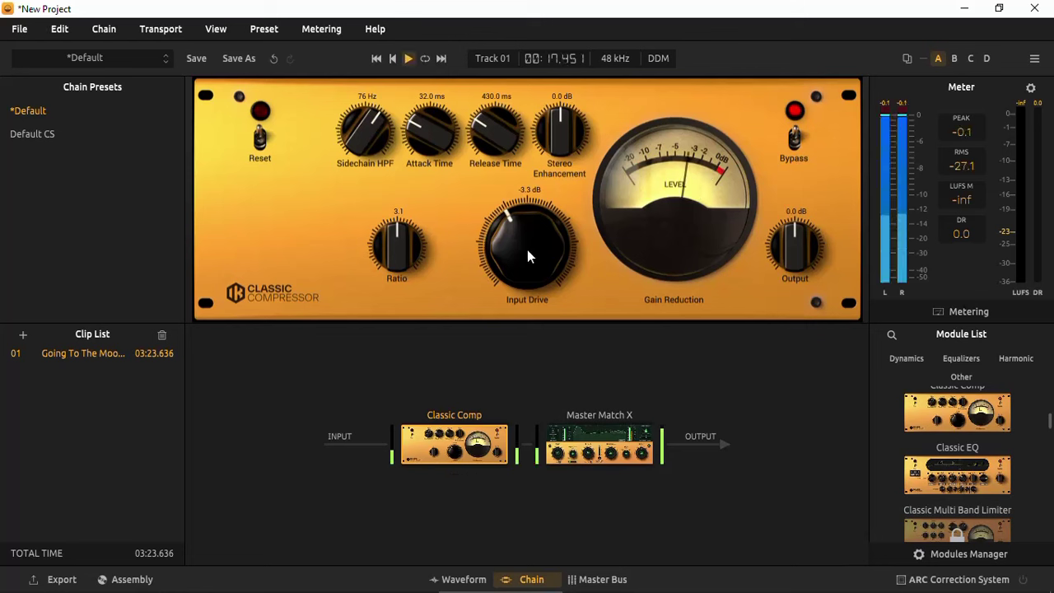
{"action": "left_click_drag", "start_coordinate": [518, 243], "coordinate": [516, 254]}
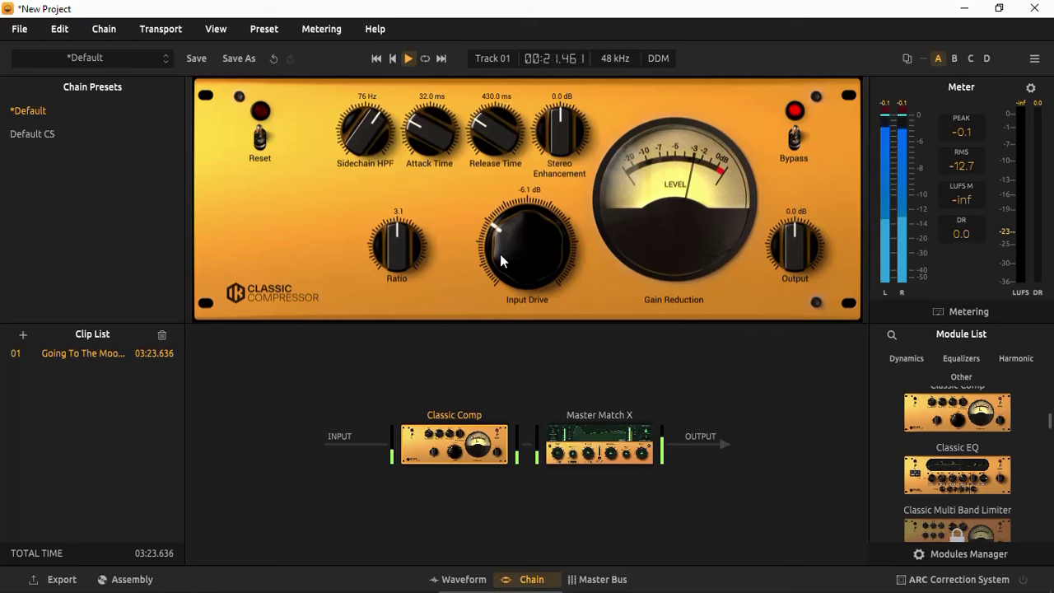
{"action": "left_click_drag", "start_coordinate": [398, 254], "coordinate": [401, 266]}
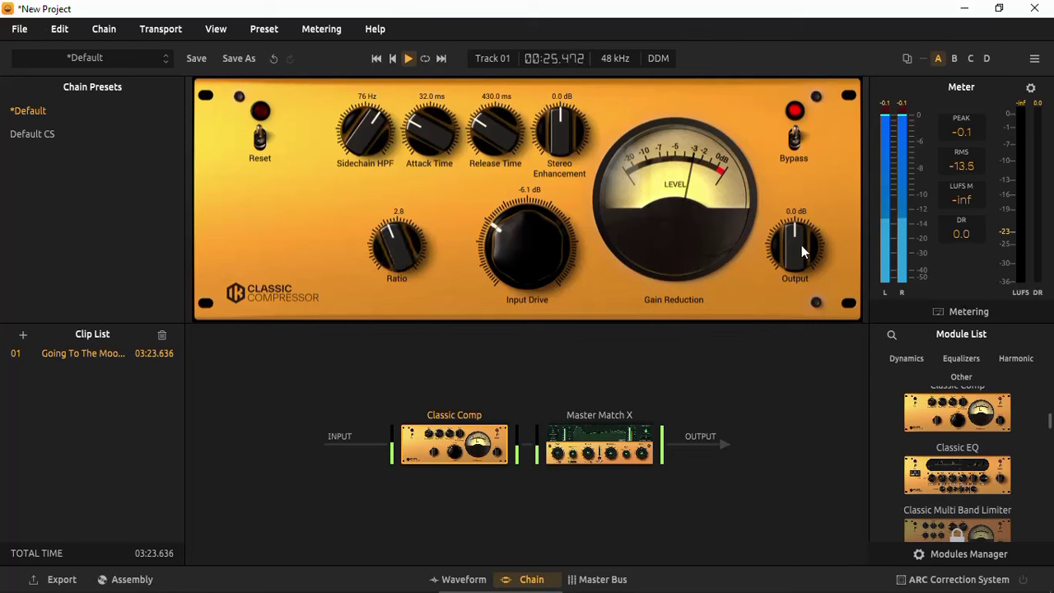
{"action": "left_click_drag", "start_coordinate": [796, 247], "coordinate": [796, 242]}
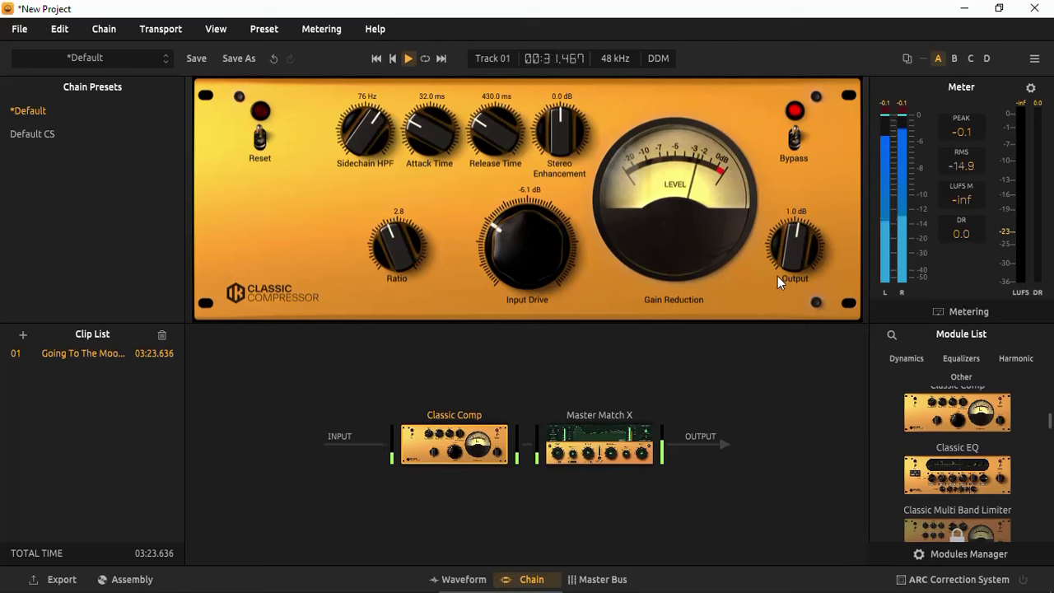
Set Classic Comp's Output to 2.7 dB and Attack Time to 40.5 ms, and compare the sound with the module bypassed.
{"action": "left_click_drag", "start_coordinate": [793, 247], "coordinate": [793, 238]}
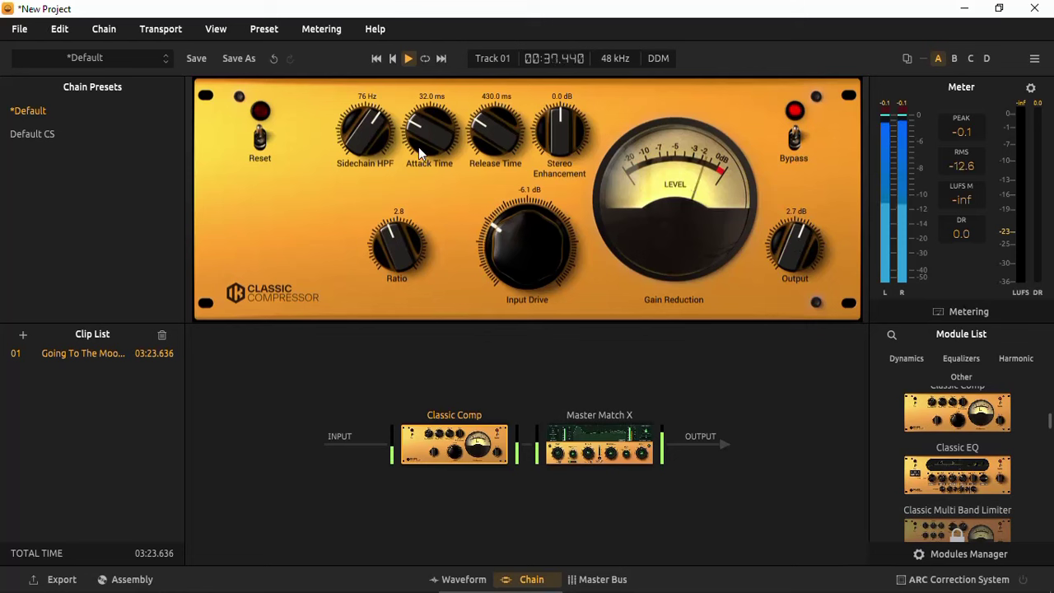
{"action": "left_click_drag", "start_coordinate": [419, 132], "coordinate": [436, 154]}
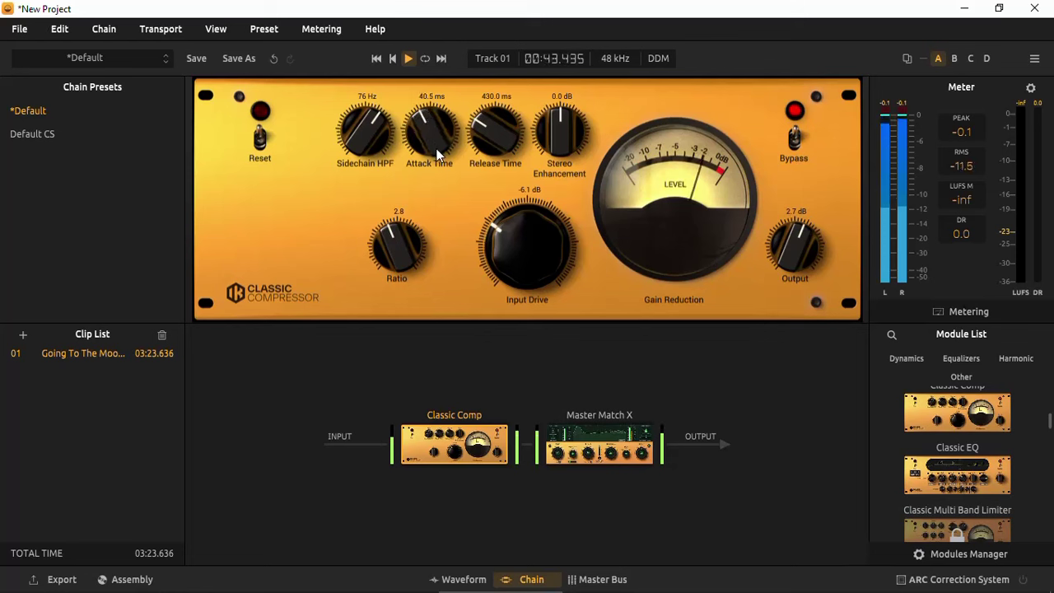
{"action": "left_click", "coordinate": [797, 139]}
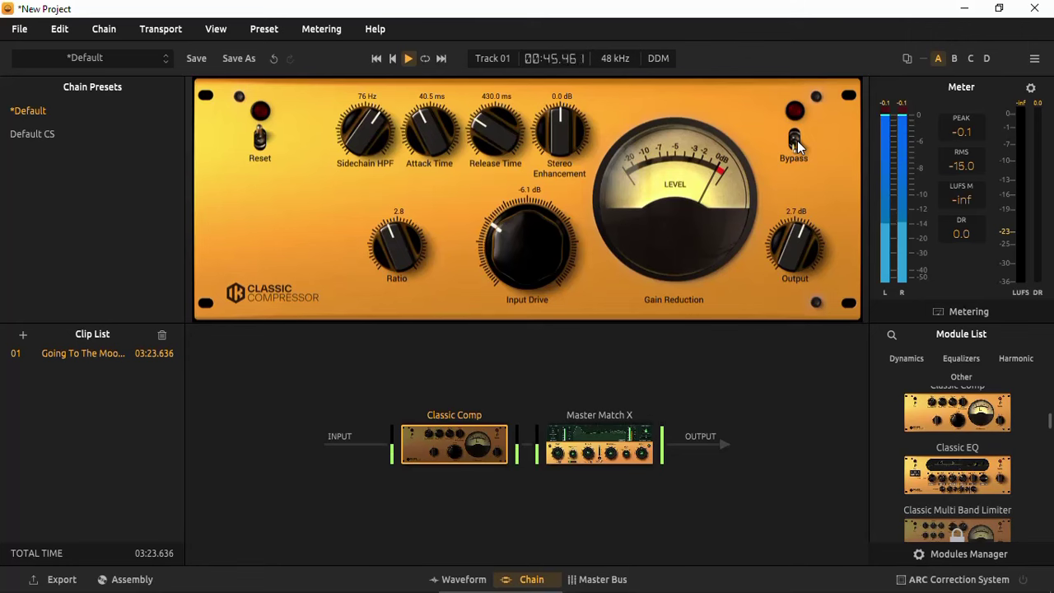
{"action": "left_click", "coordinate": [797, 141]}
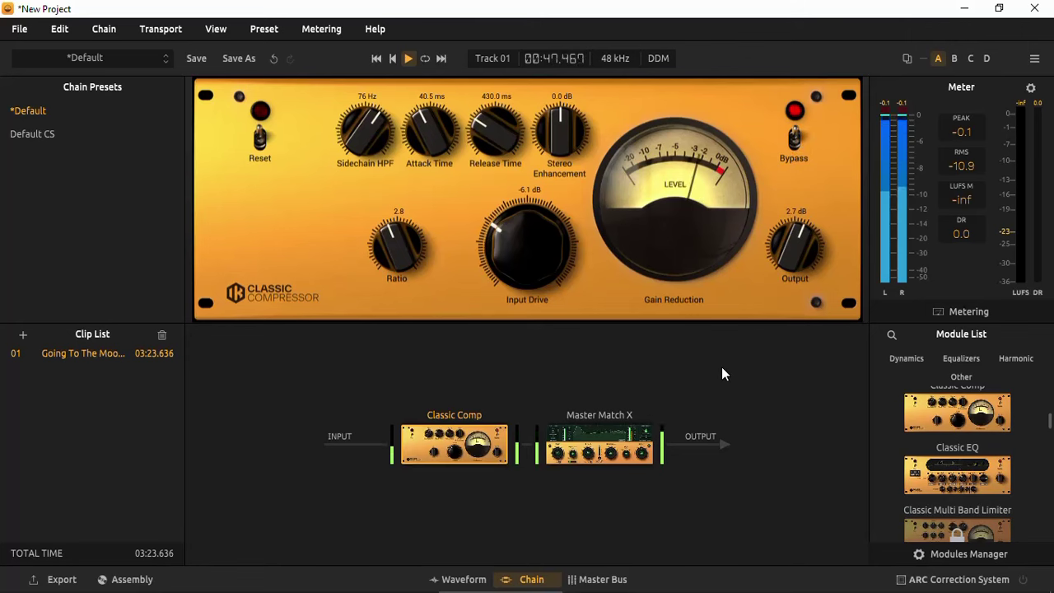
Lower the Limiter in Master Match X to 4.6 and stop playback.
{"action": "left_click", "coordinate": [595, 449]}
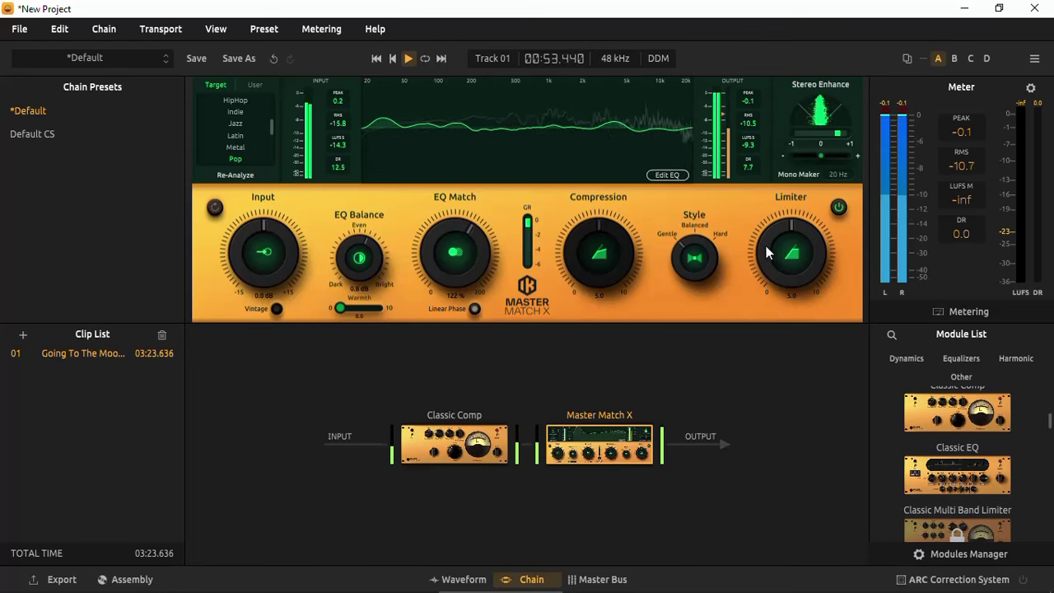
{"action": "left_click_drag", "start_coordinate": [772, 249], "coordinate": [769, 261]}
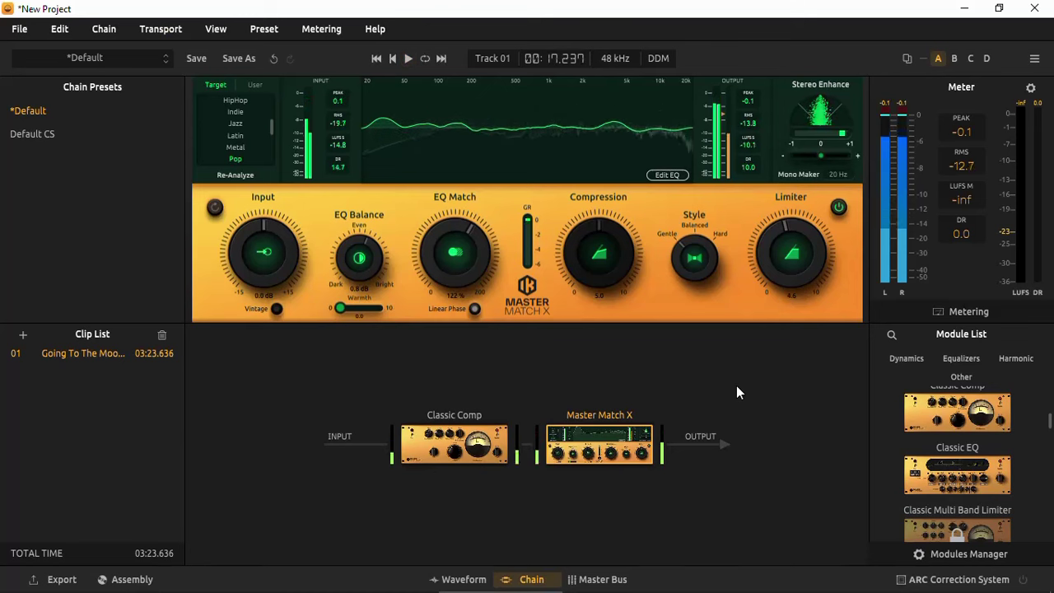
{"action": "key", "text": "space"}
Try a Classic Comp module in Insert 1 of the Master Bus, and remove it.
{"action": "left_click", "coordinate": [597, 579]}
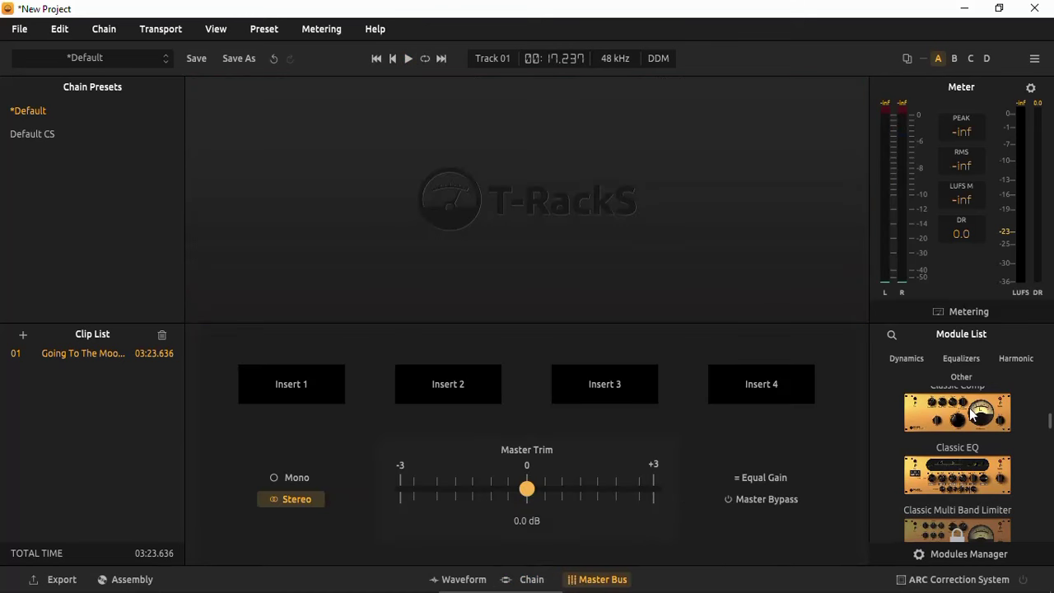
{"action": "left_click_drag", "start_coordinate": [973, 411], "coordinate": [300, 387]}
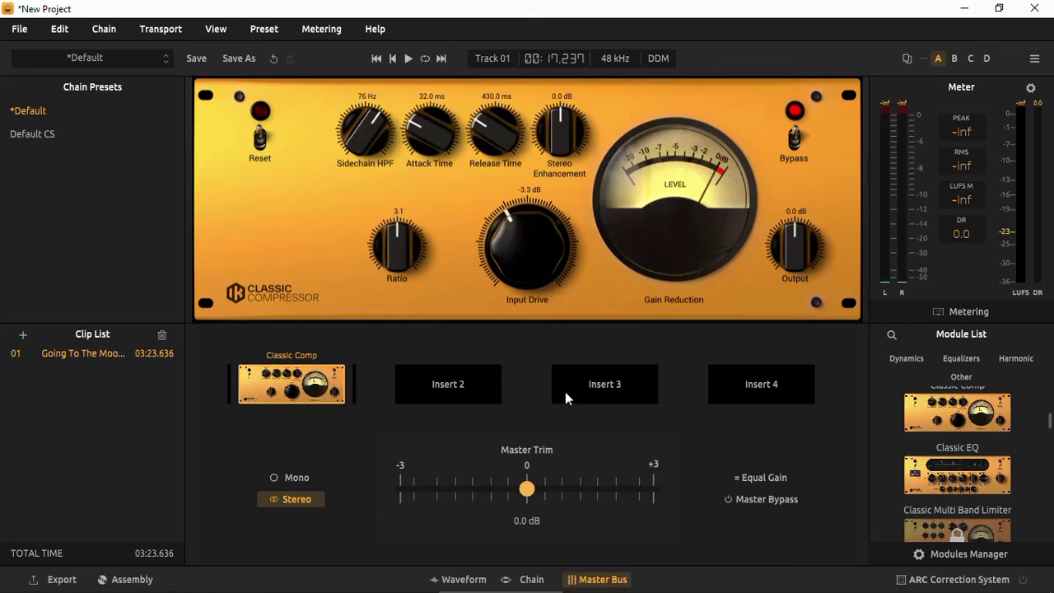
{"action": "mouse_move", "coordinate": [339, 379]}
{"action": "left_click", "coordinate": [308, 420]}
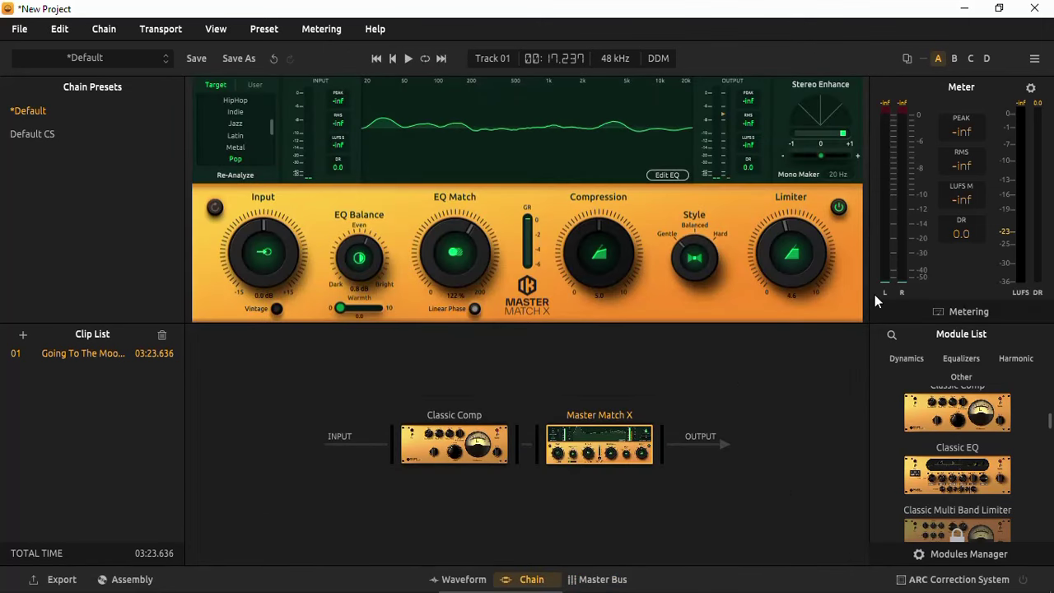
Export the current file as a 16 bit, 44100 Hz WAV with dithering off and no custom suffix.
{"action": "left_click", "coordinate": [61, 580]}
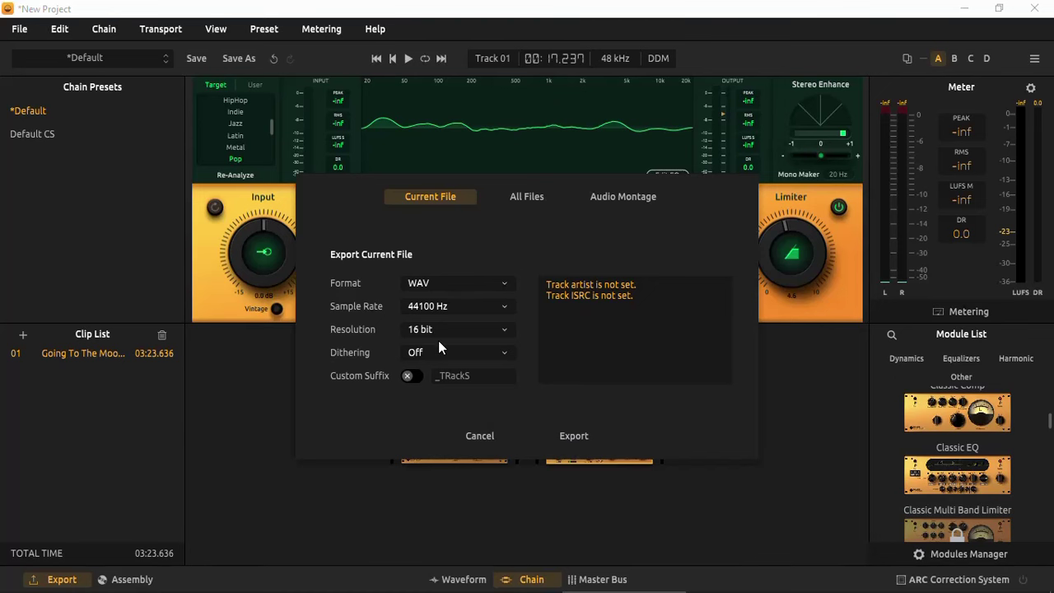
{"action": "left_click", "coordinate": [573, 435]}
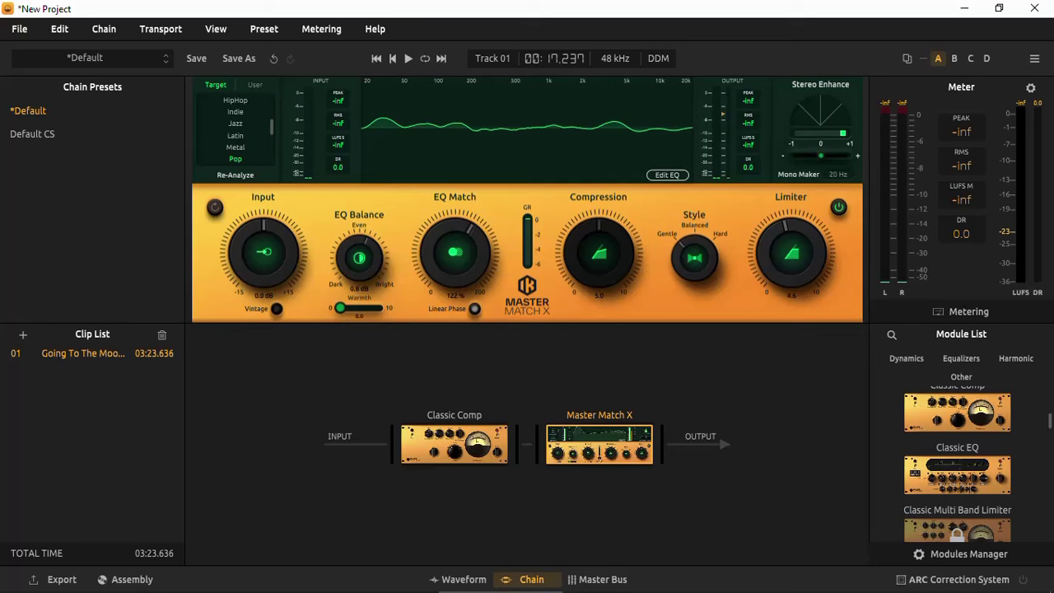